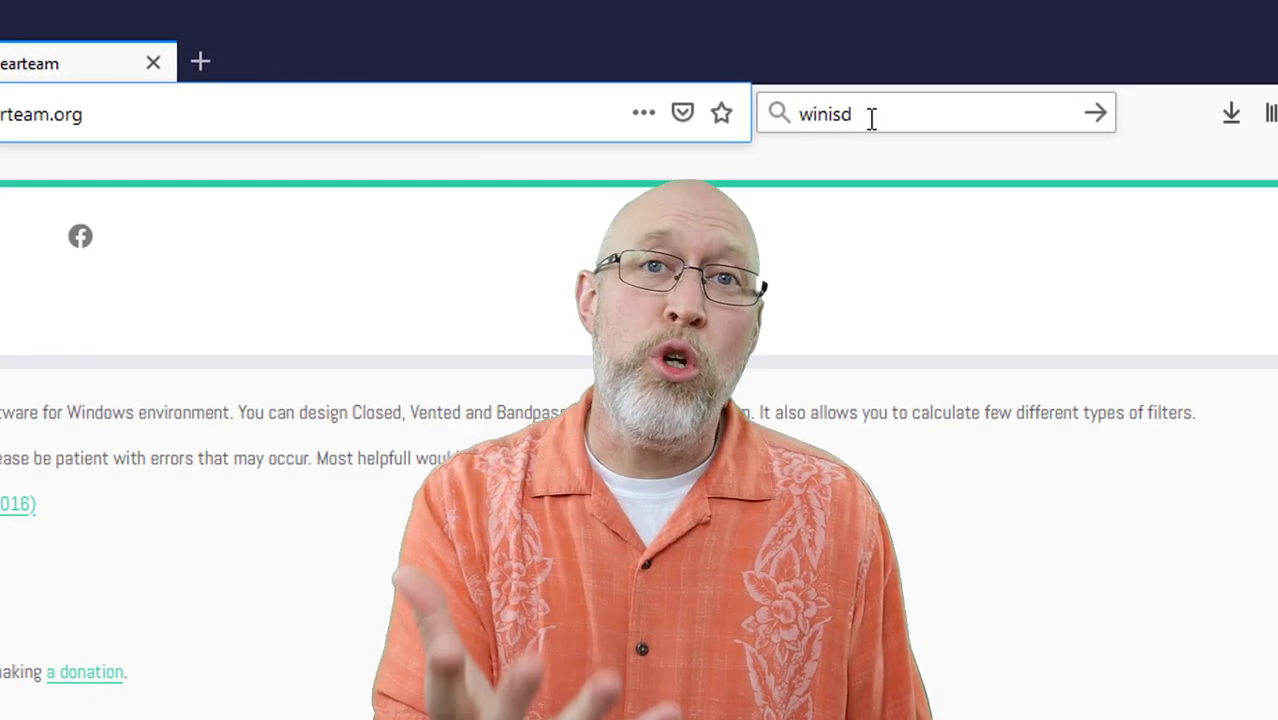
# Select the existing 'winisd' text in Firefox's search box to search for the Dayton RSS315HO-4
pyautogui.click(871, 118)
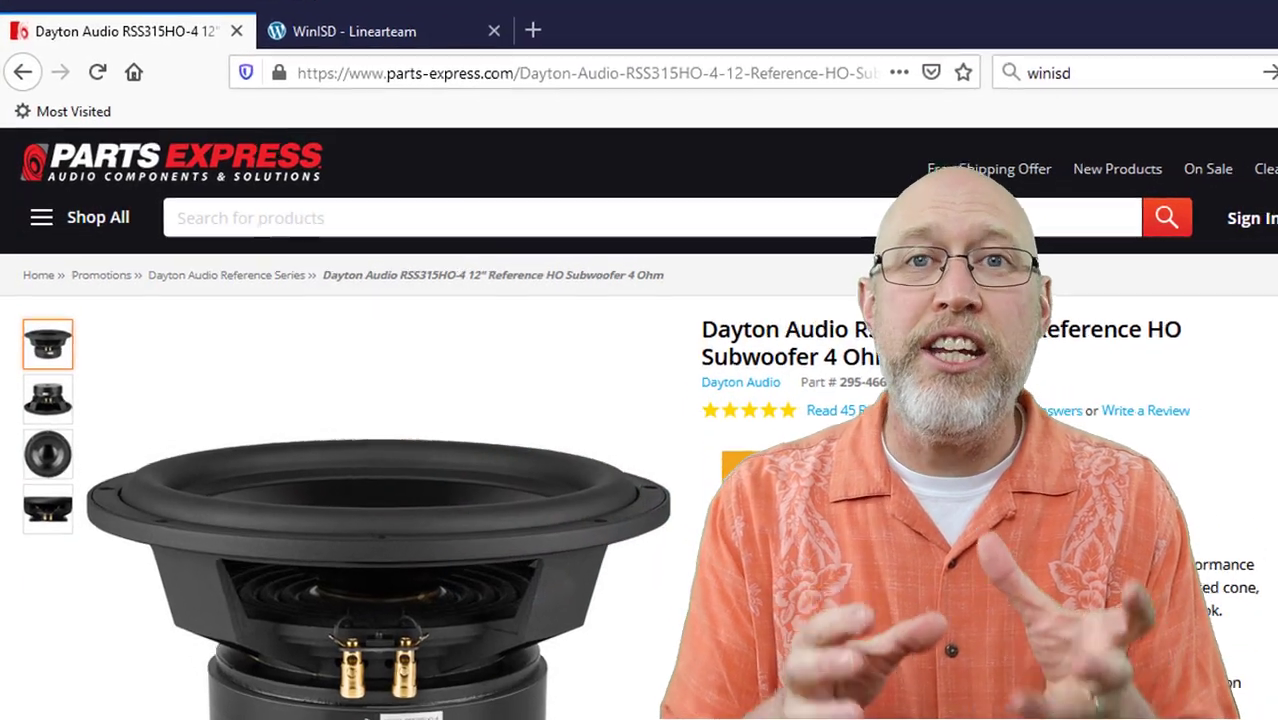
# Show the product's Specifications and scroll down to the Product Specifications table
pyautogui.scroll(-10, 640, 400)
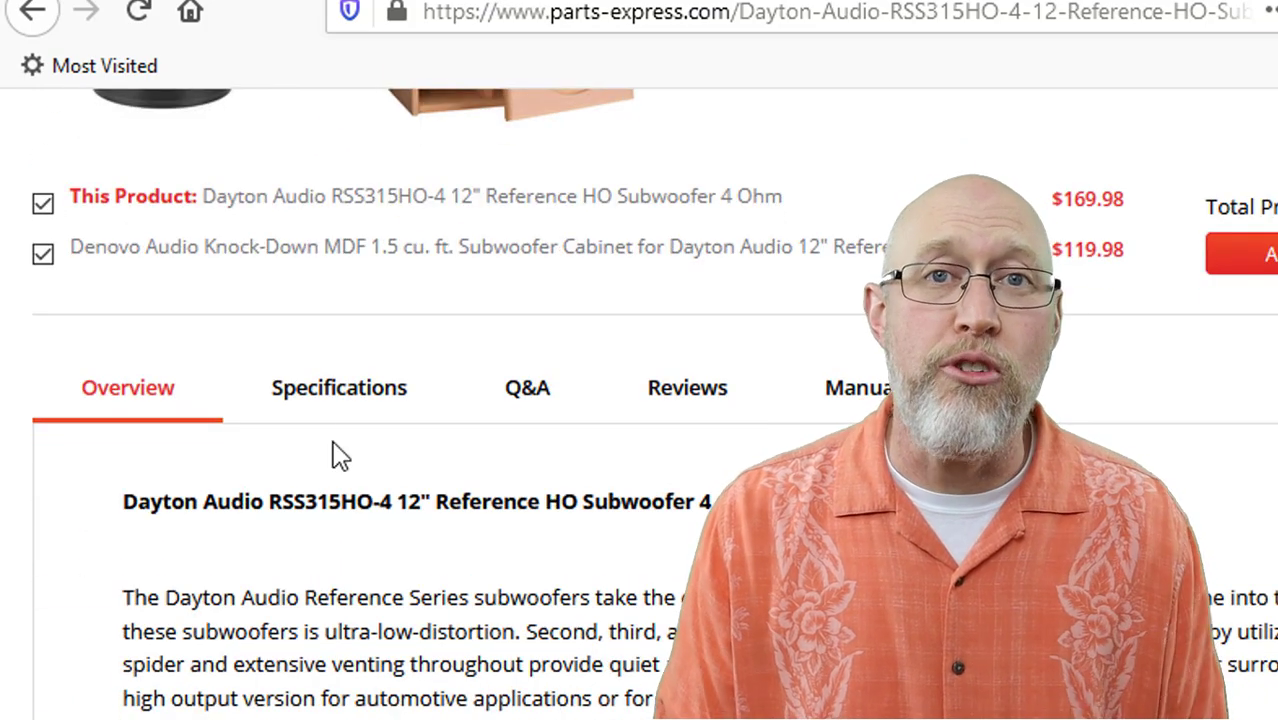
pyautogui.click(366, 402)
pyautogui.scroll(-8, 366, 410)
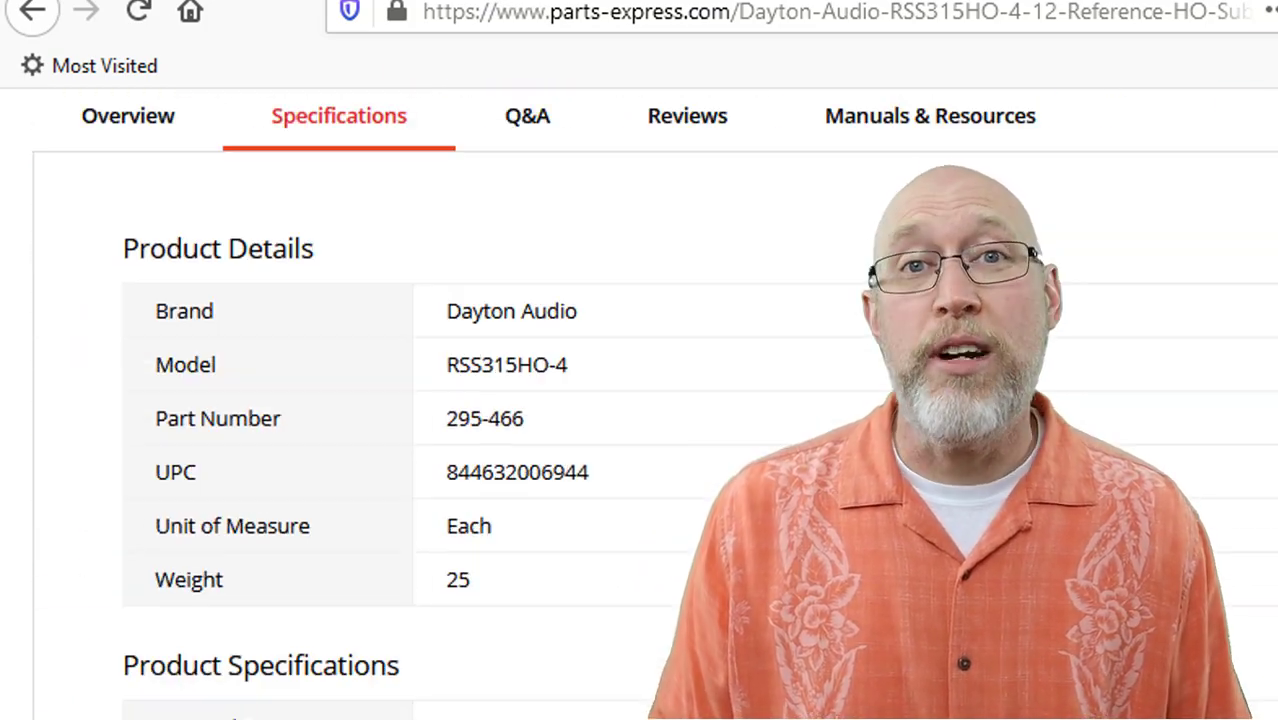
pyautogui.scroll(-1, 640, 400)
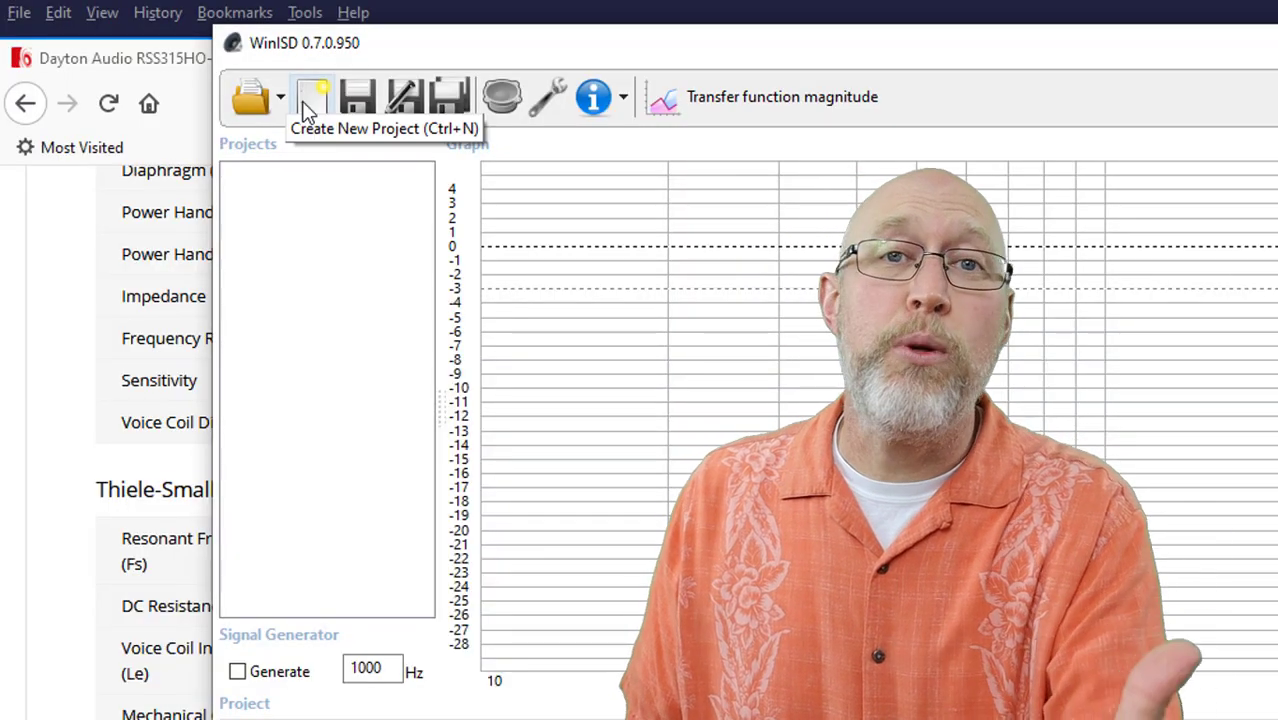
# Start a new WinISD project and scroll the New project dialog's driver list
pyautogui.click(304, 103)
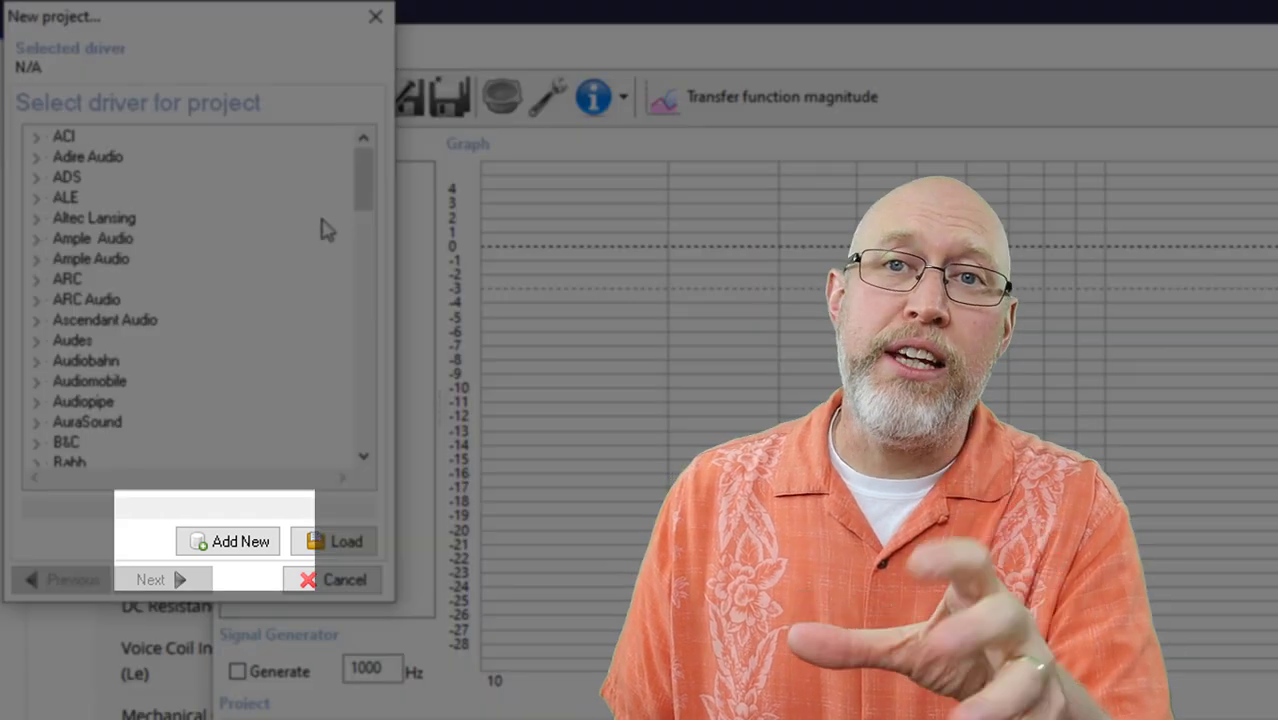
pyautogui.scroll(-7, 362, 465)
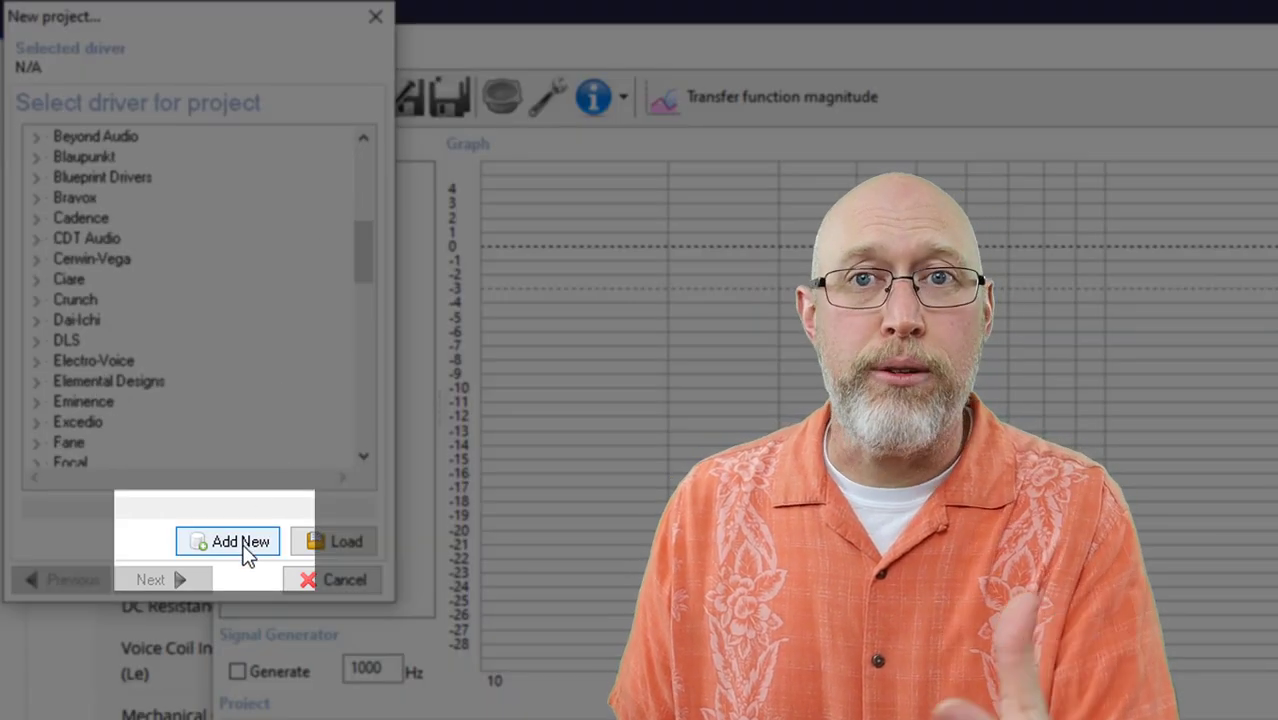
# Define a new Dayton Audio driver, model RSS315HO-4 12 Reference HO Subwoofer 4 Ohm
pyautogui.click(245, 548)
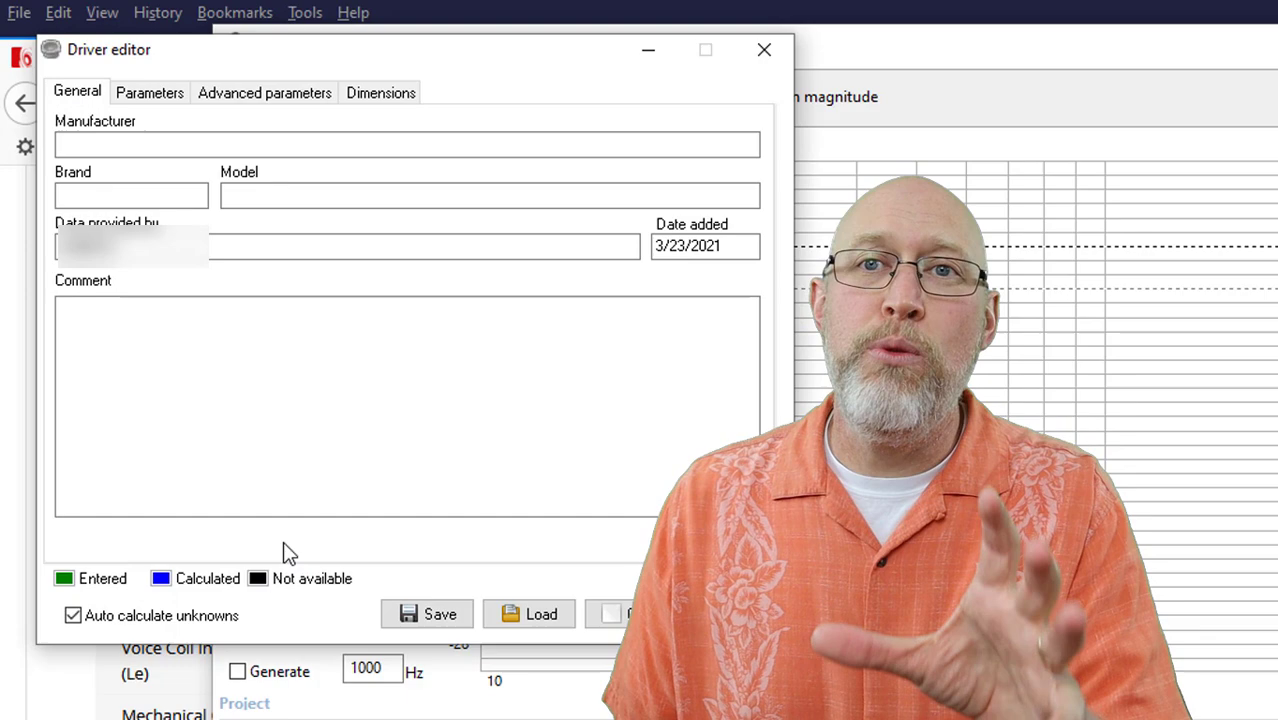
pyautogui.click(302, 142)
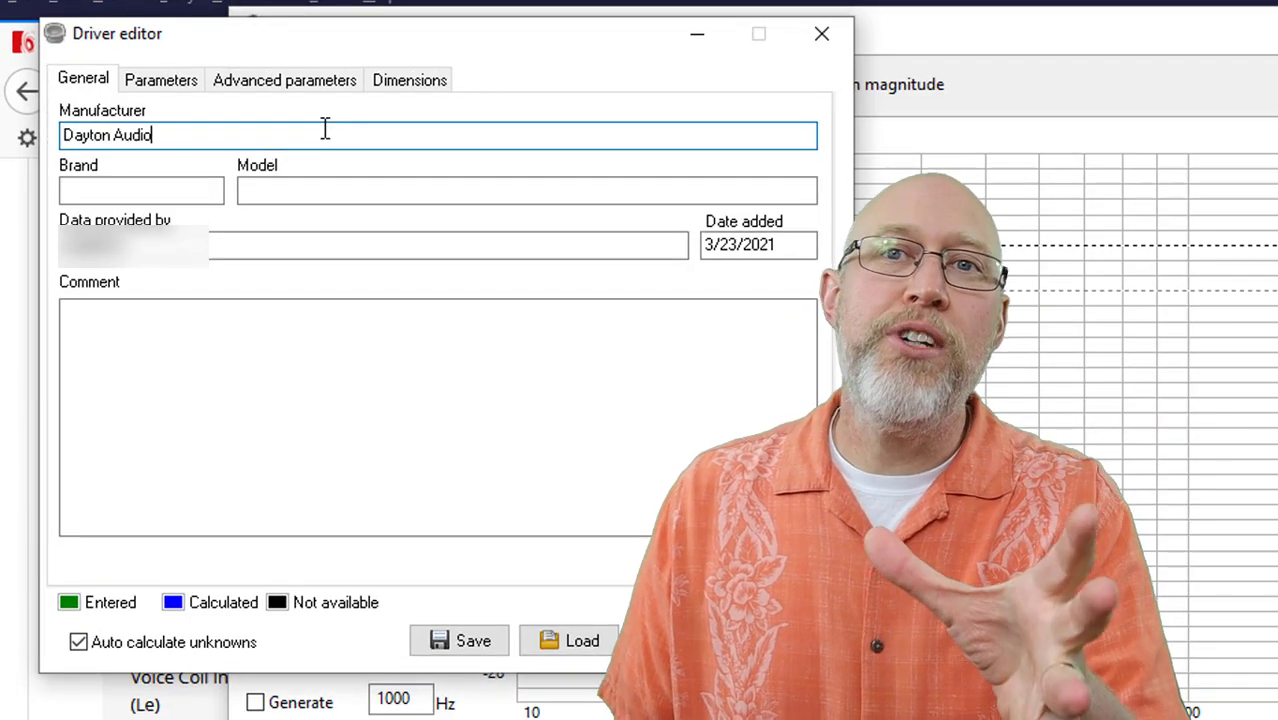
pyautogui.press('Tab')
pyautogui.write('Da')
pyautogui.click(536, 189)
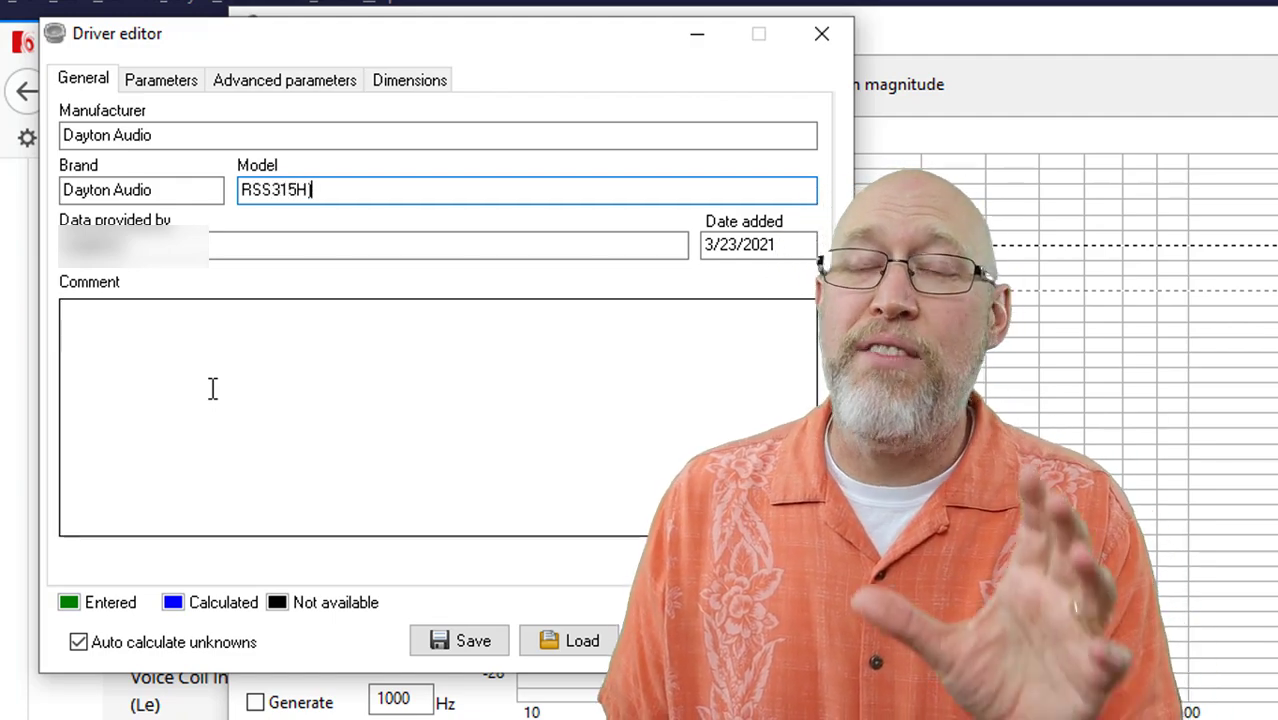
pyautogui.write('4 12')
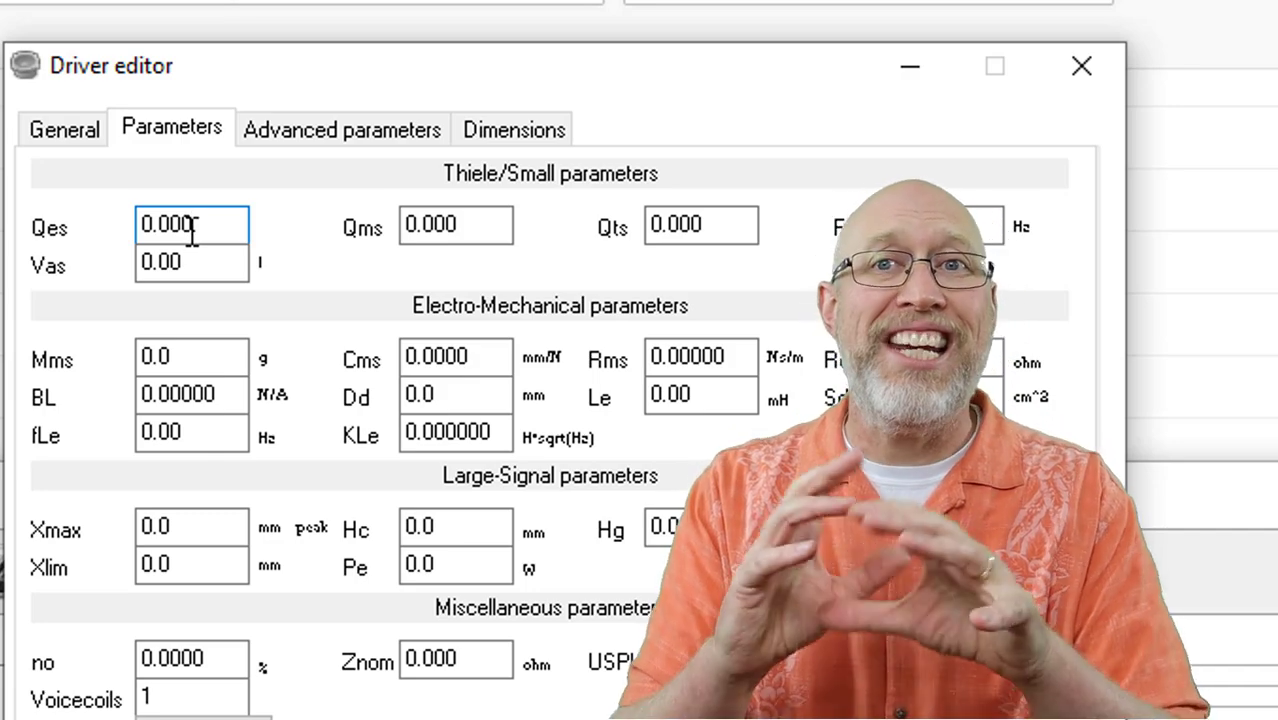
# Replace Qes with 0.33 and enter Qms 3.63, giving Qts 0.303
pyautogui.press('BackSpace')
pyautogui.press('BackSpace')
pyautogui.press('BackSpace')
pyautogui.press('BackSpace')
pyautogui.press('BackSpace')
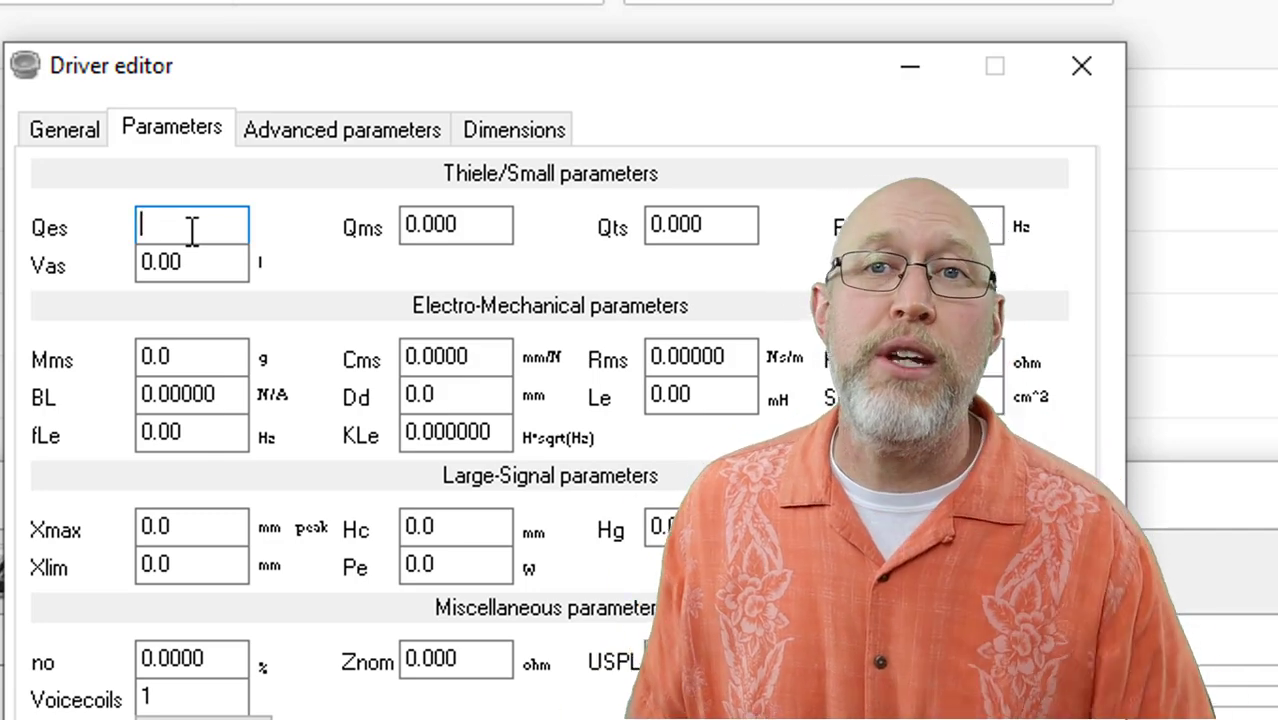
pyautogui.write('.33')
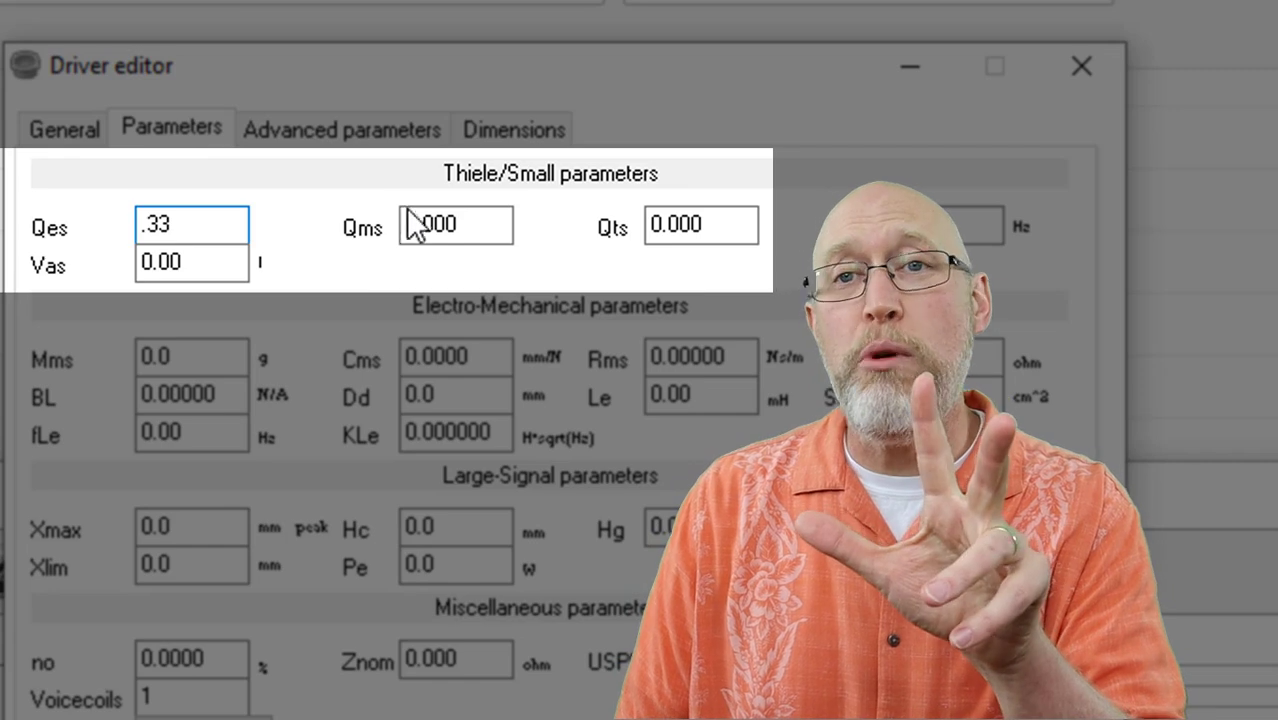
pyautogui.click(471, 214)
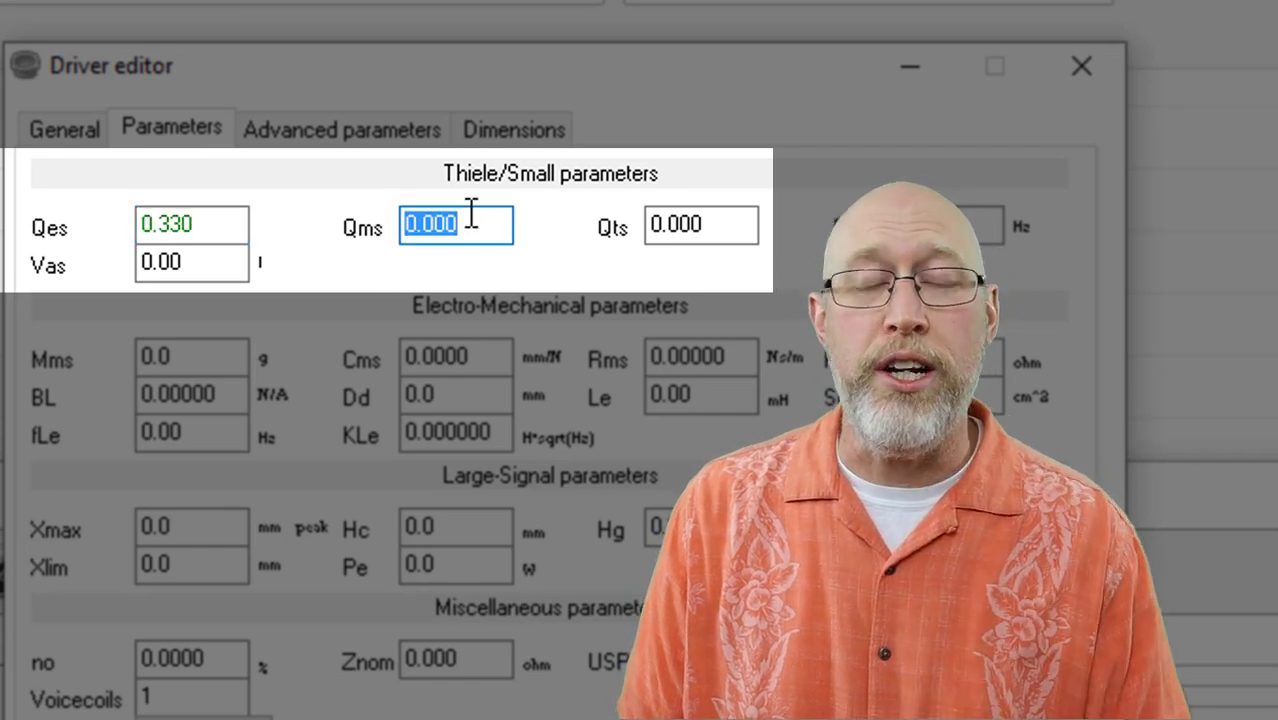
pyautogui.write('3.63')
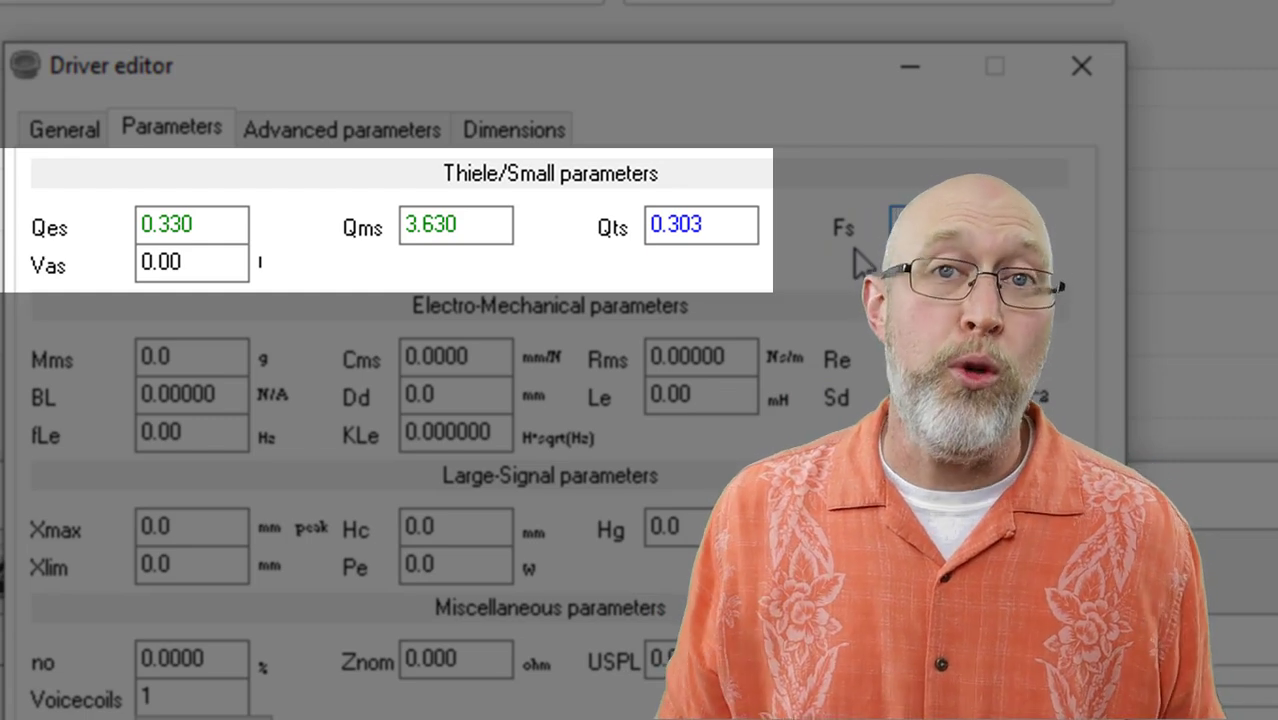
# Enter 26.2 Hz as the driver's Fs
pyautogui.write('26.')
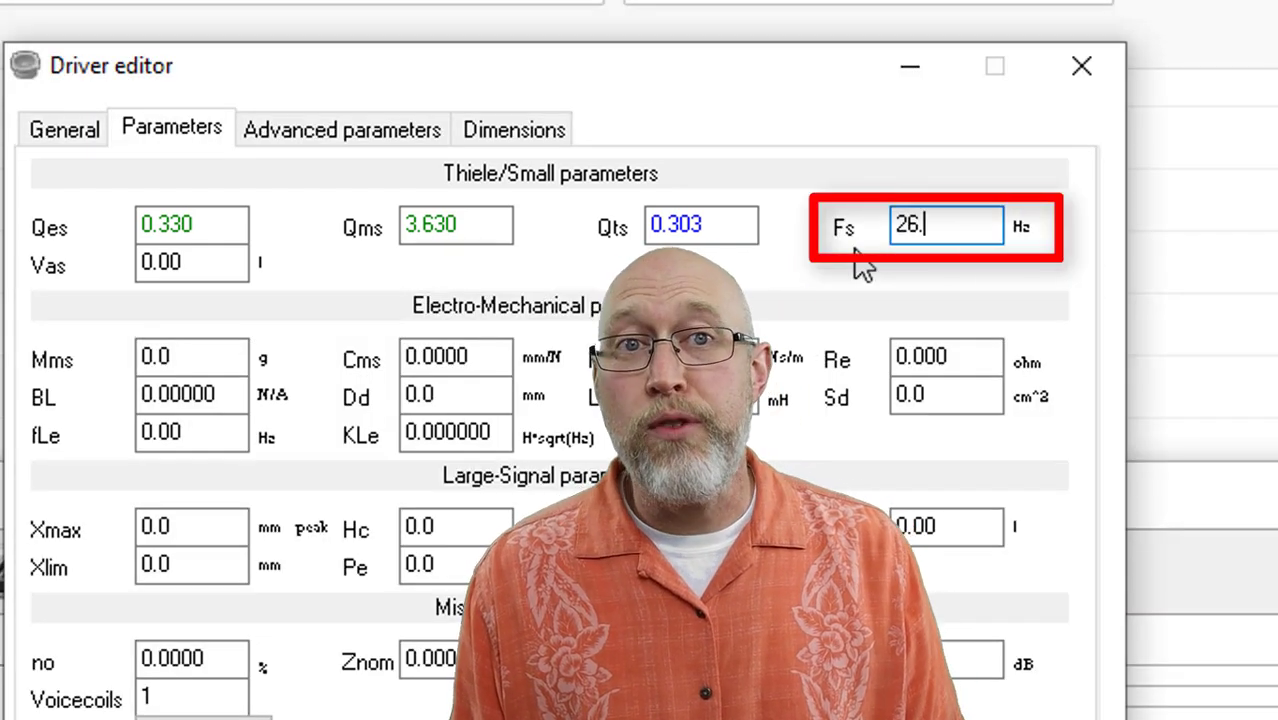
pyautogui.write('20')
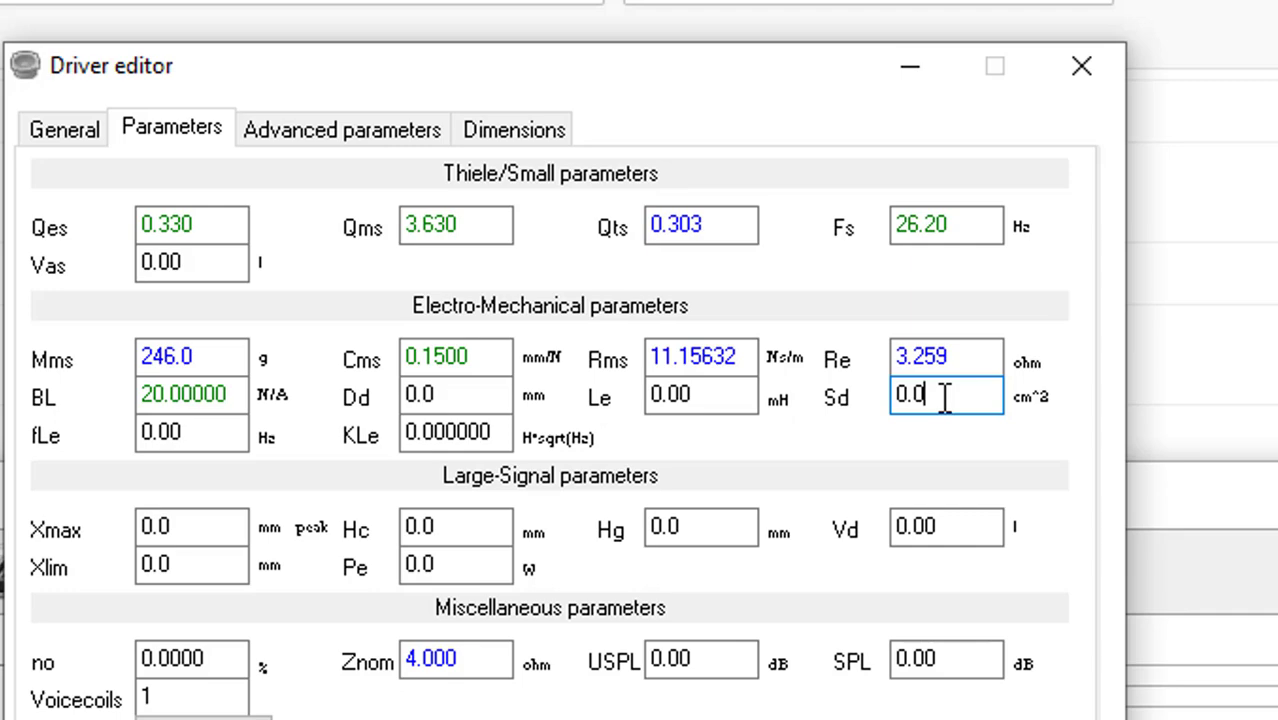
# Replace Sd with 514.7 cm² and Xmax with 12.3 mm
pyautogui.doubleClick(944, 397)
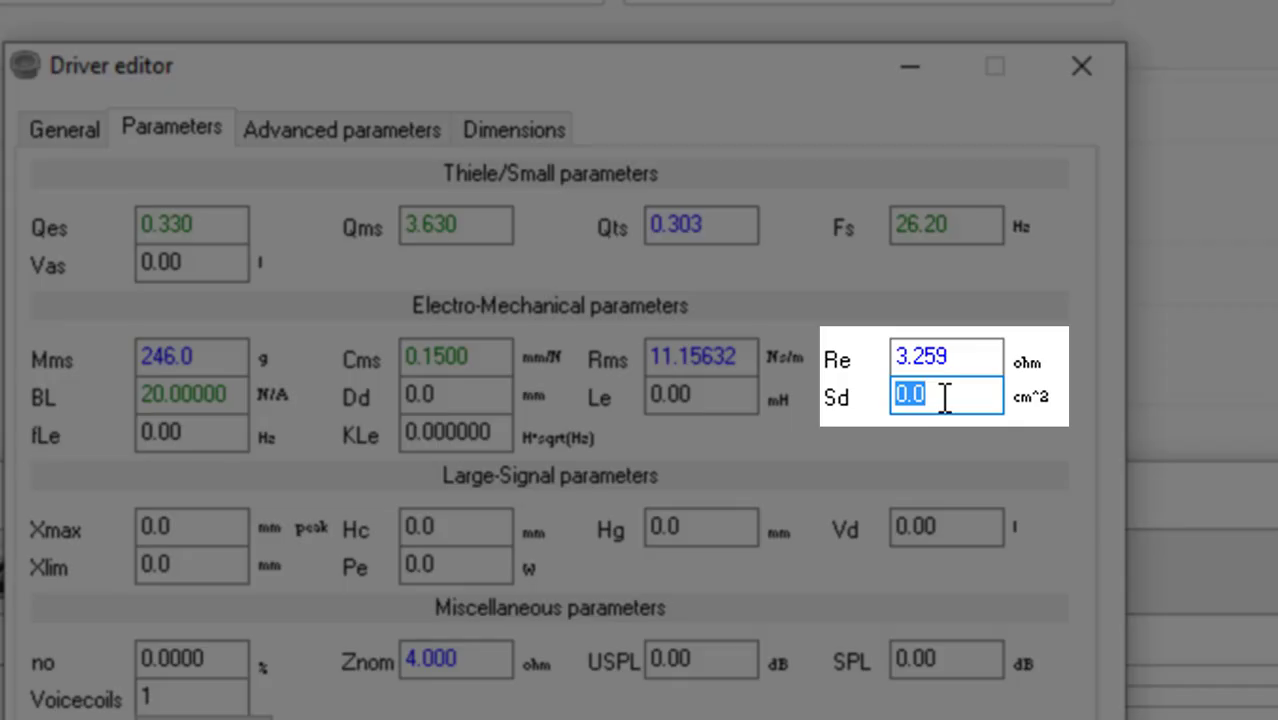
pyautogui.write('514.7')
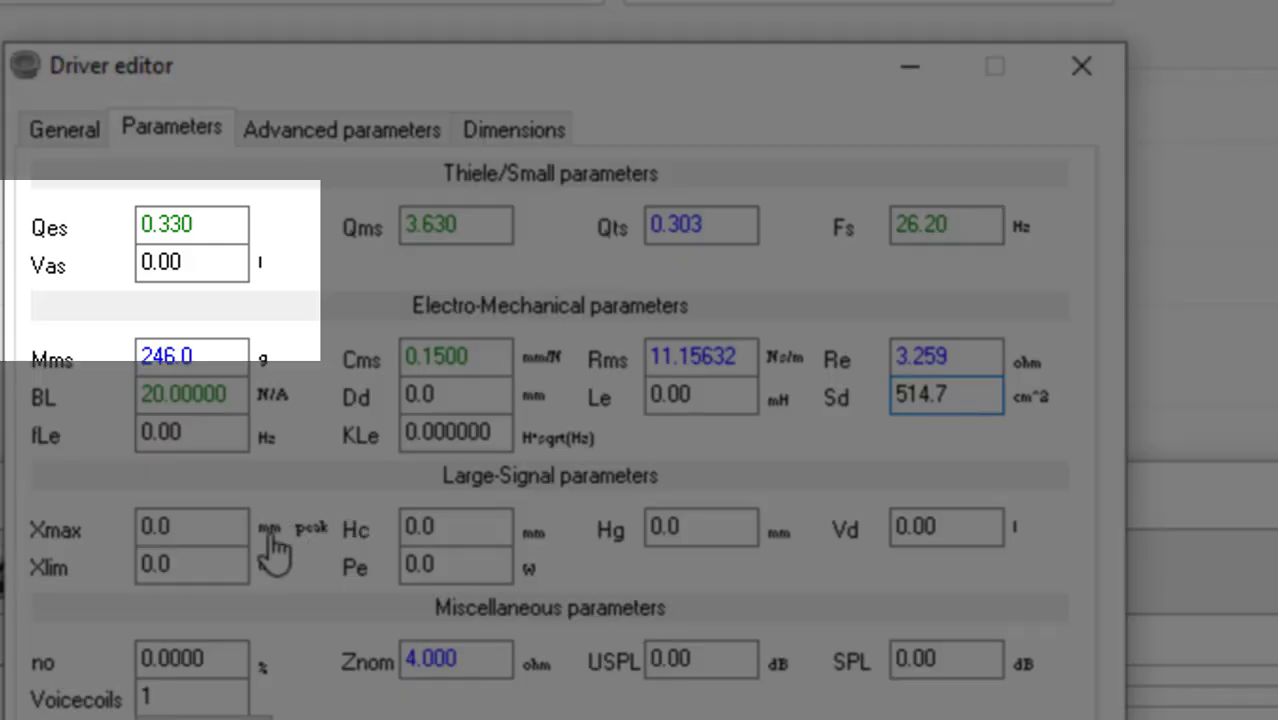
pyautogui.click(224, 533)
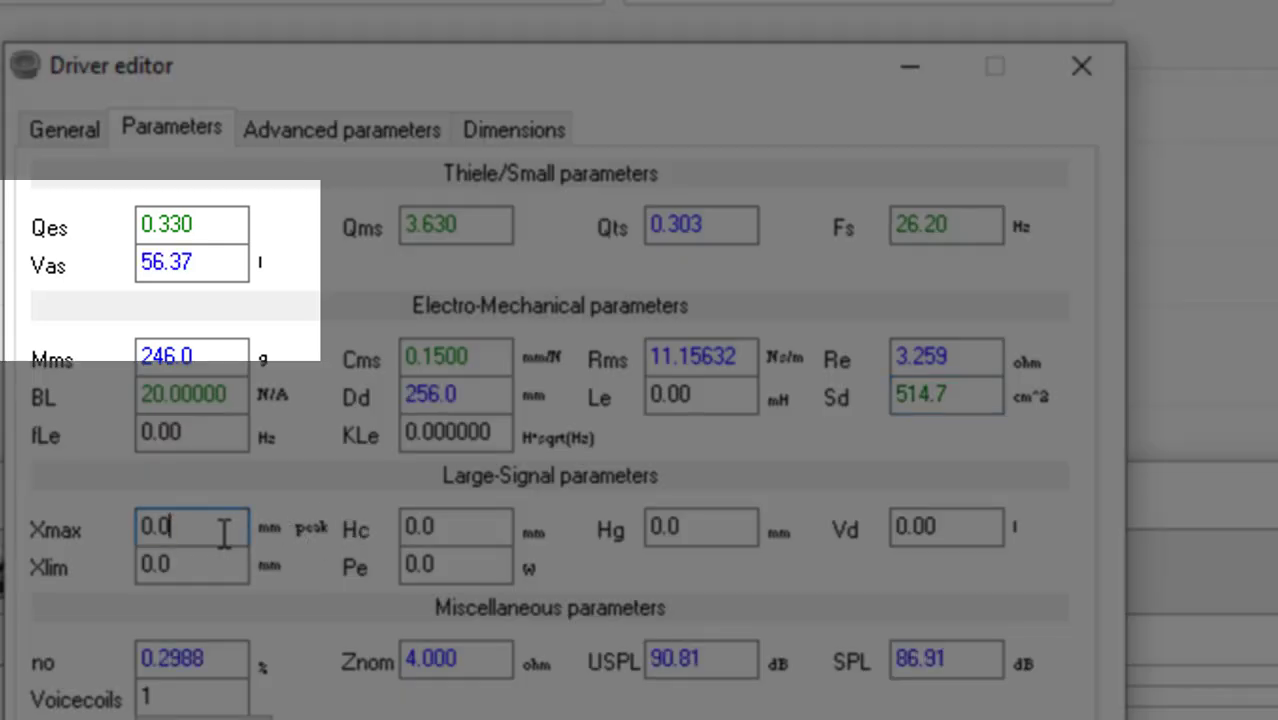
pyautogui.doubleClick(224, 533)
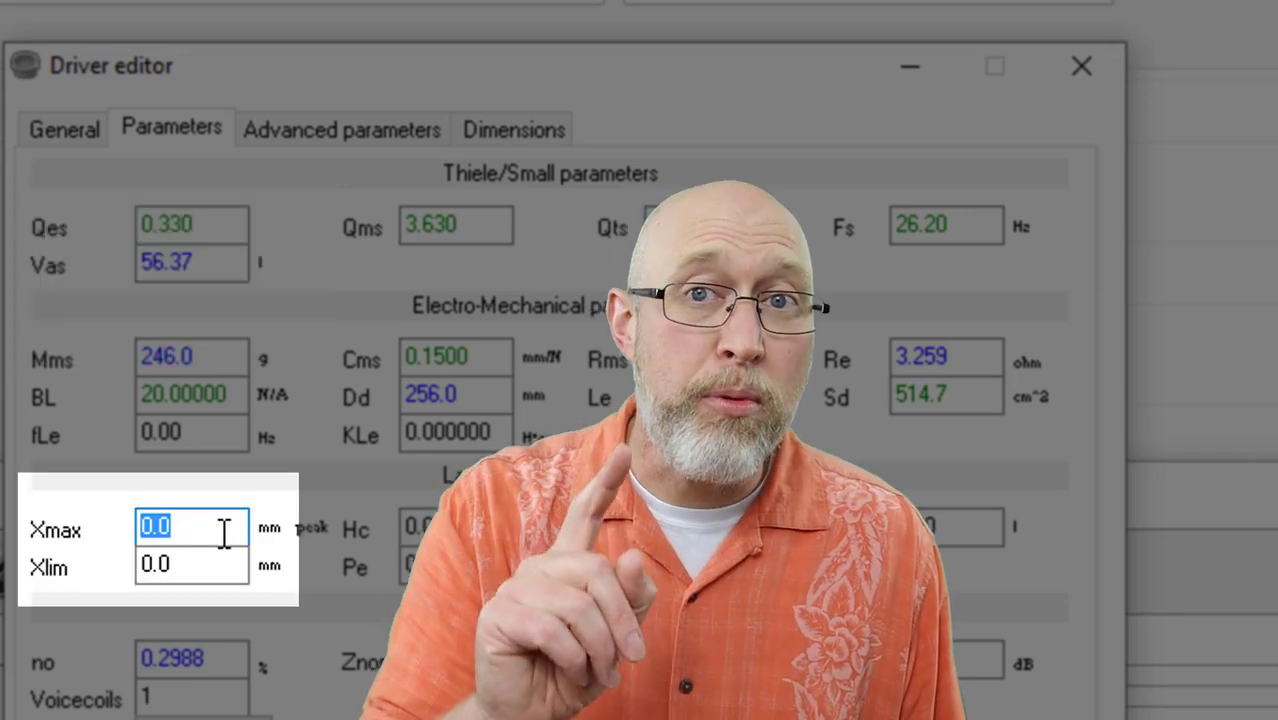
pyautogui.write('12.')
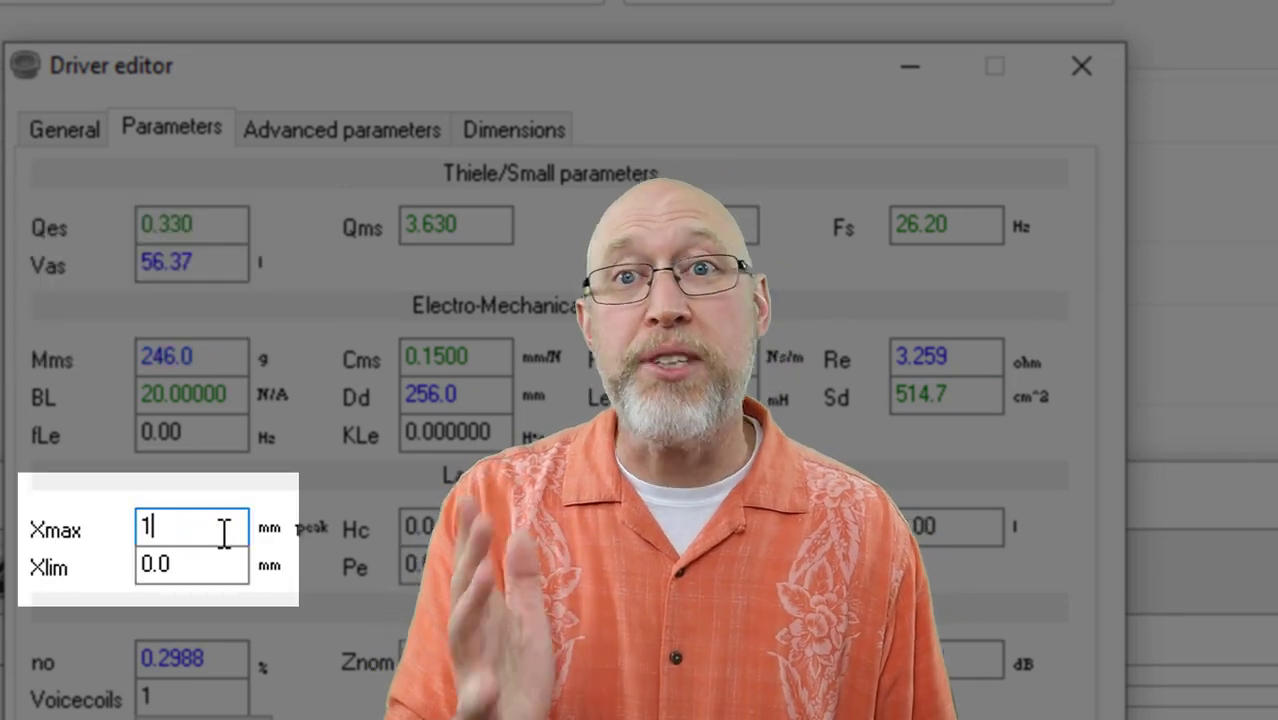
pyautogui.write('3')
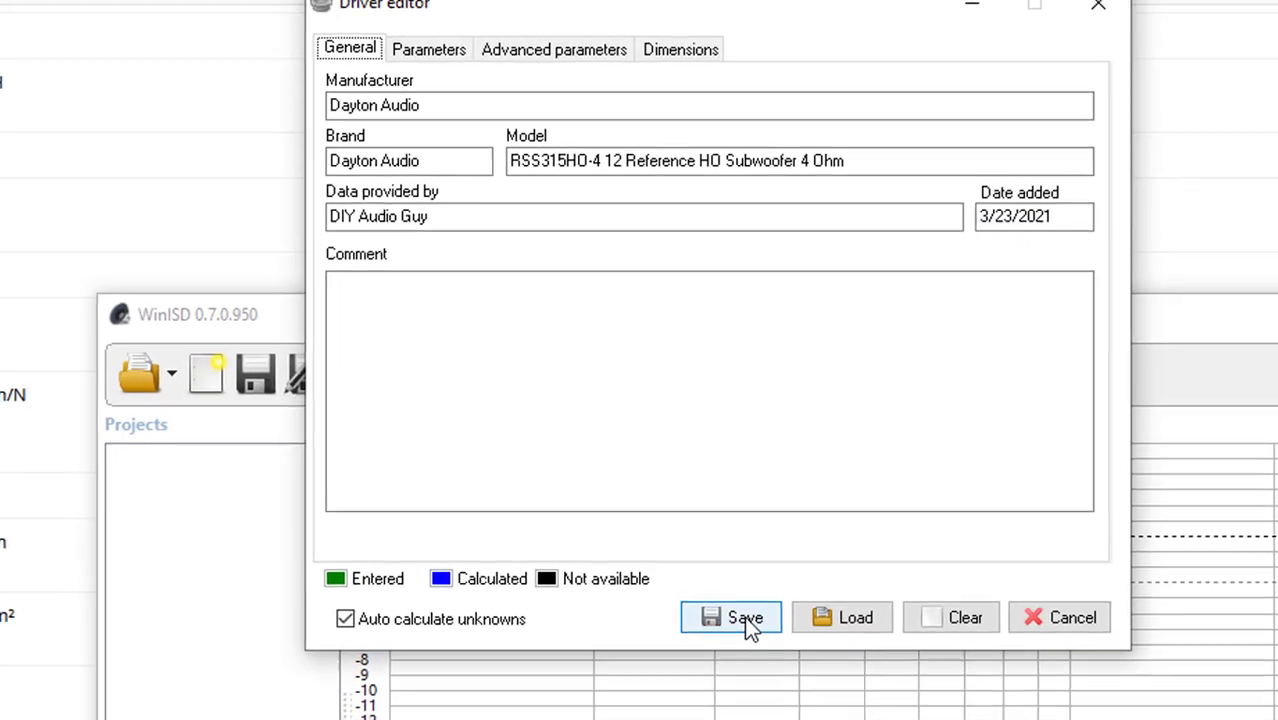
# Save the RSS315HO-4 driver definition and confirm the Save driver dialog
pyautogui.click(745, 617)
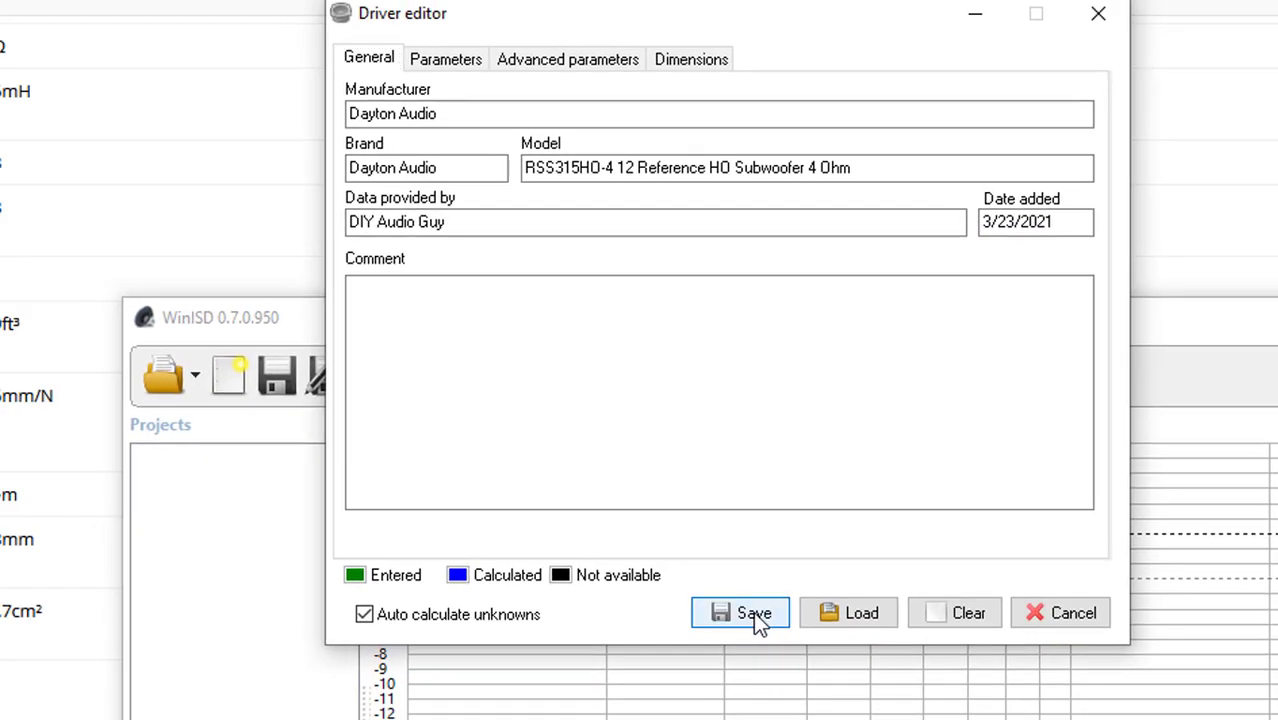
pyautogui.click(1015, 643)
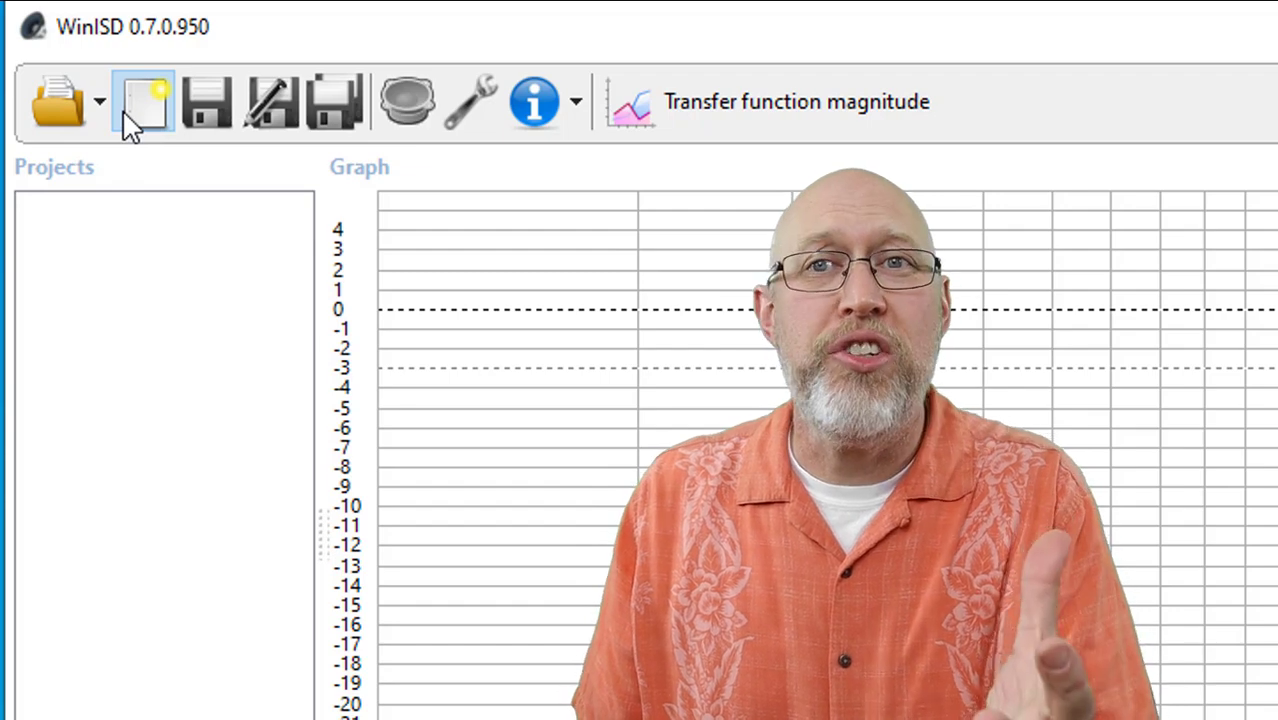
# Start a new project and choose the Dayton Audio RSS315HO-4 subwoofer as its driver
pyautogui.click(125, 112)
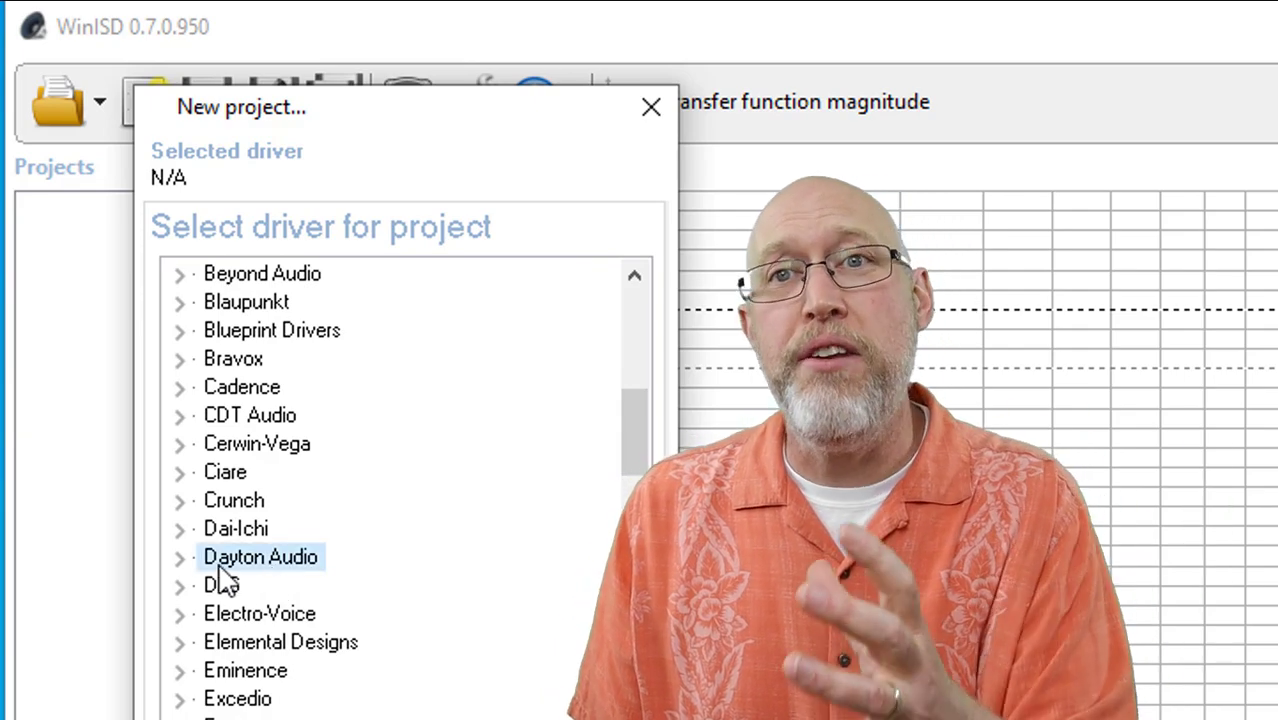
pyautogui.click(186, 558)
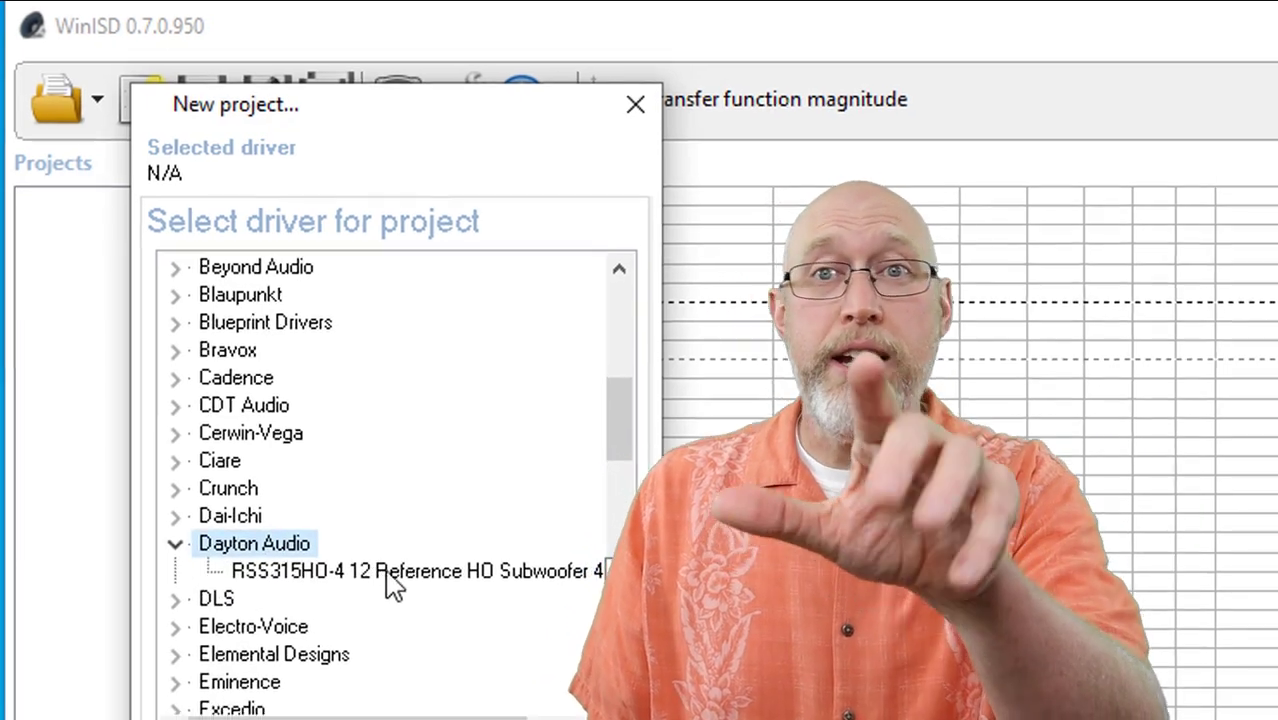
pyautogui.click(395, 585)
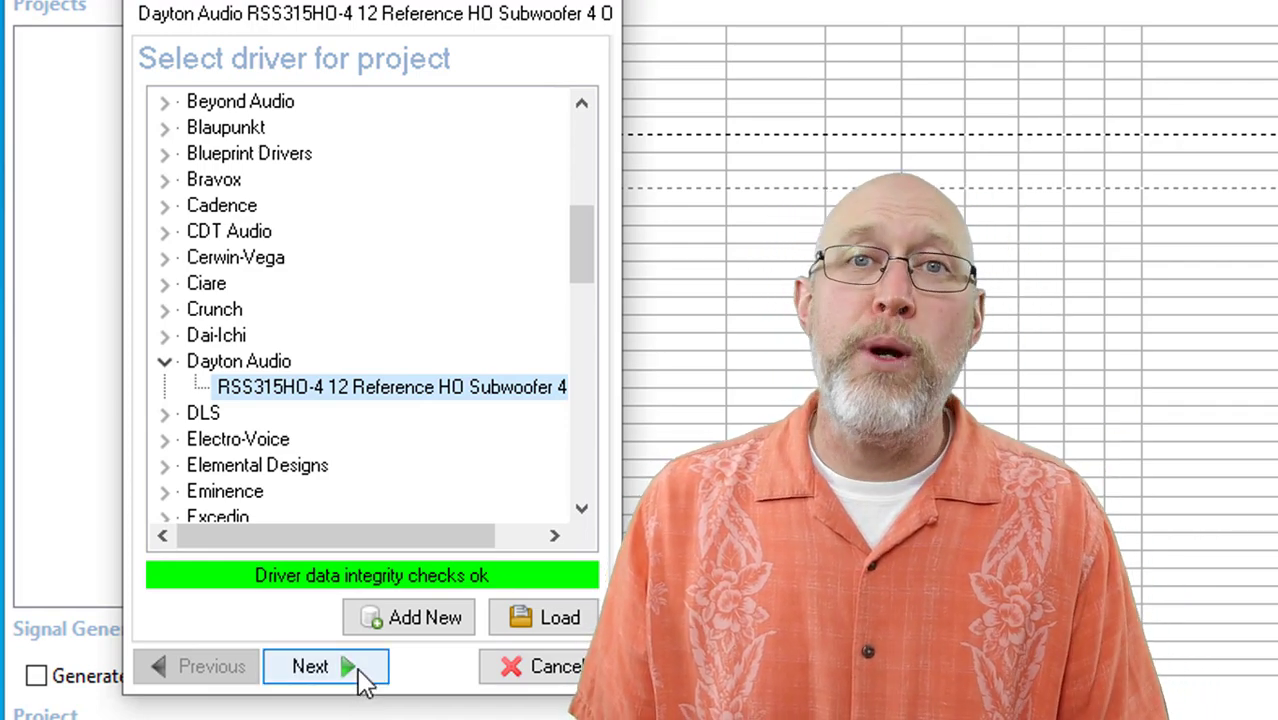
# Advance the new-project wizard from driver selection to the driver count and placement step
pyautogui.click(364, 680)
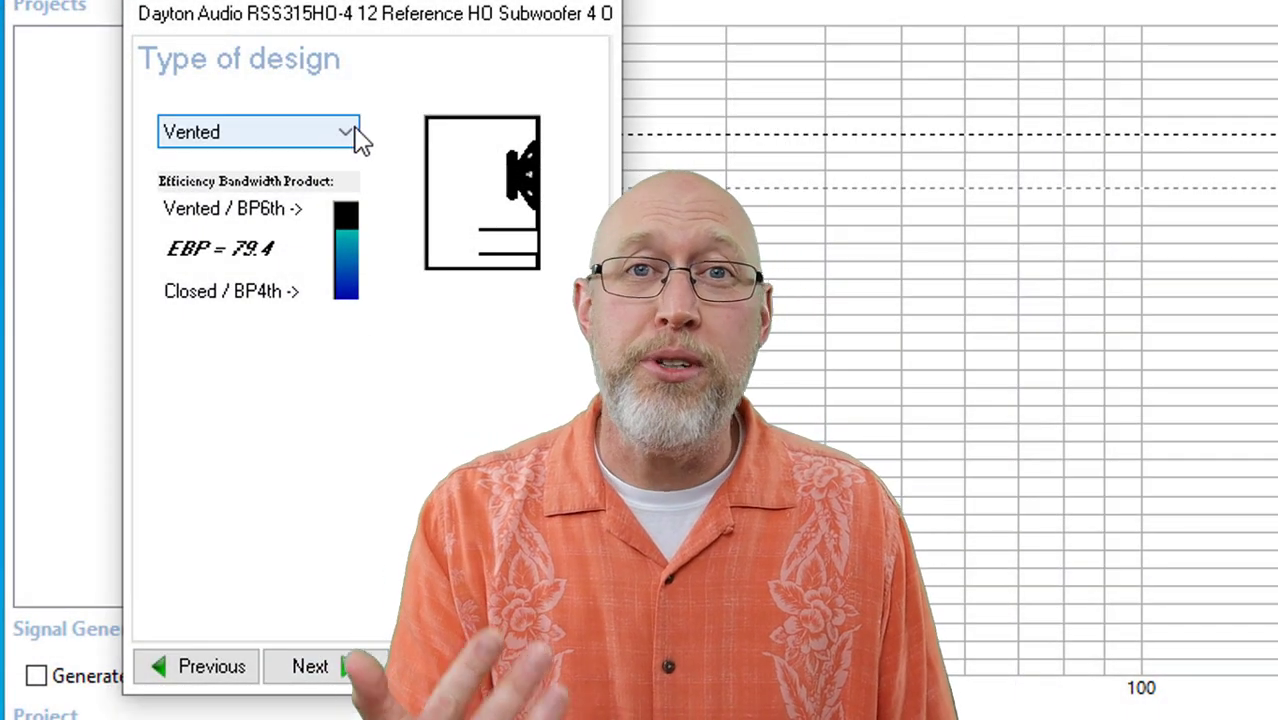
# Choose the Vented design type and keep the BB4/SBB4 (Super-)boom-box alignment
pyautogui.click(357, 134)
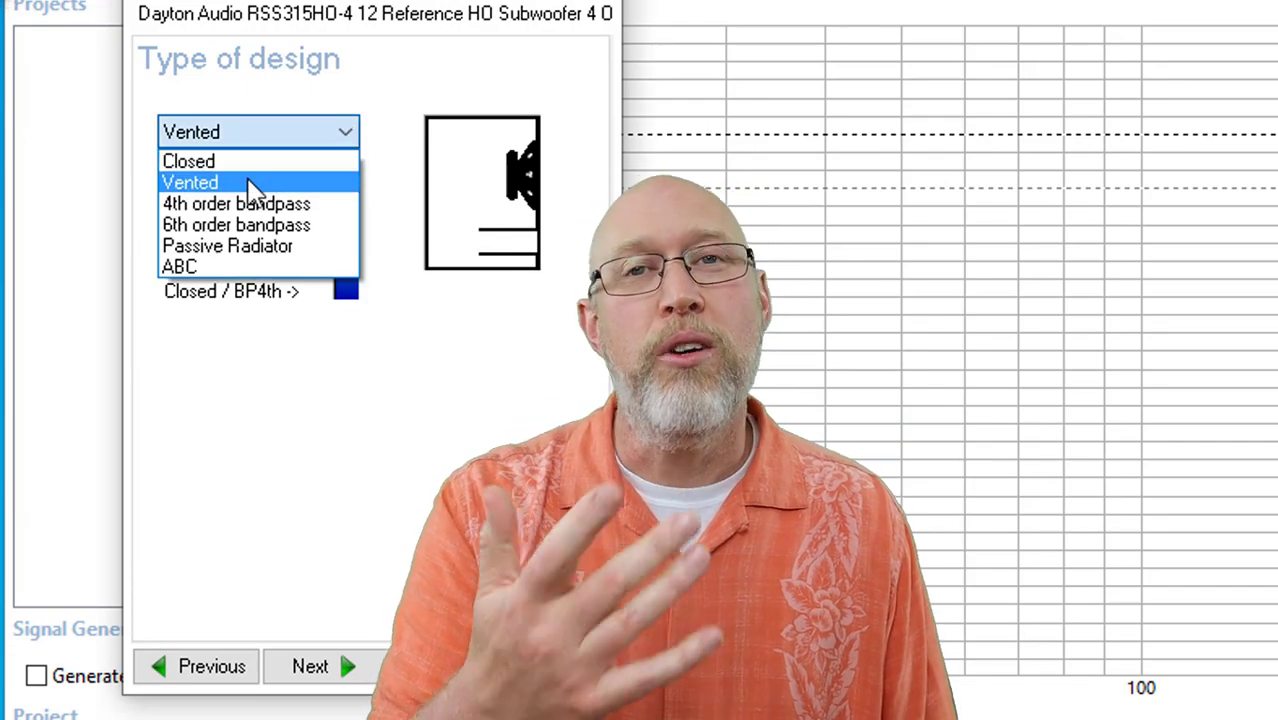
pyautogui.click(249, 184)
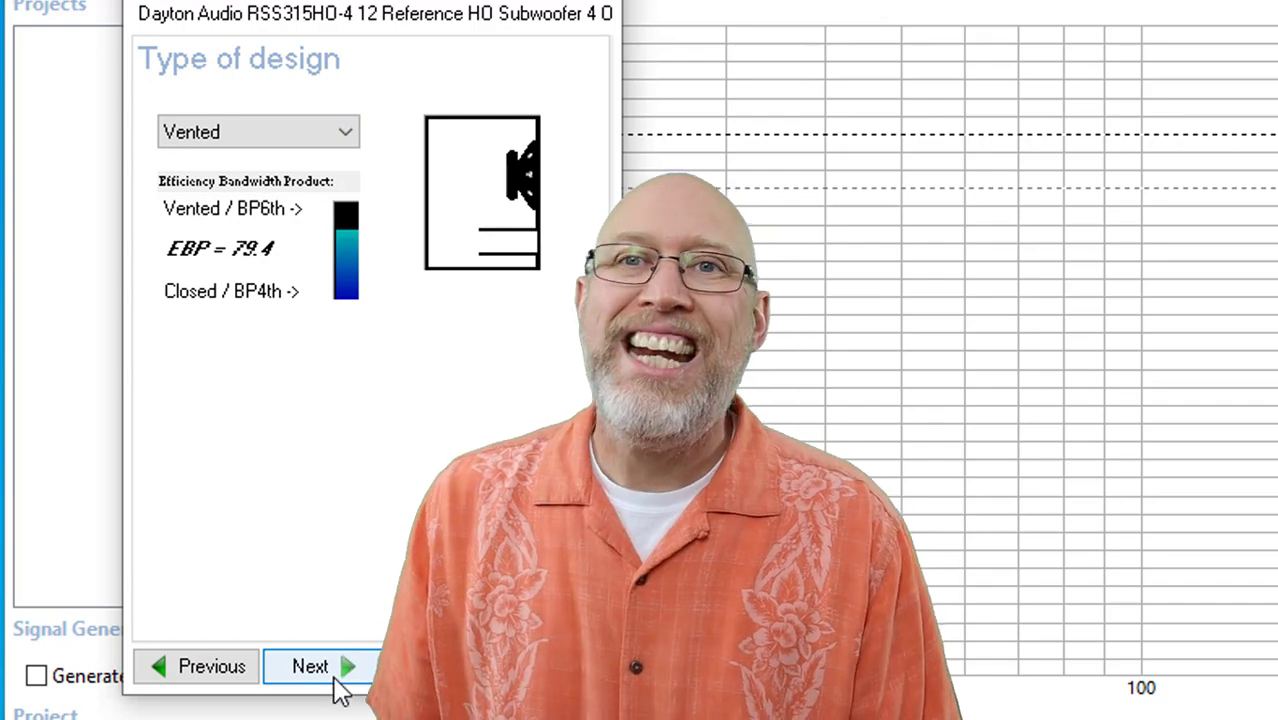
pyautogui.click(336, 675)
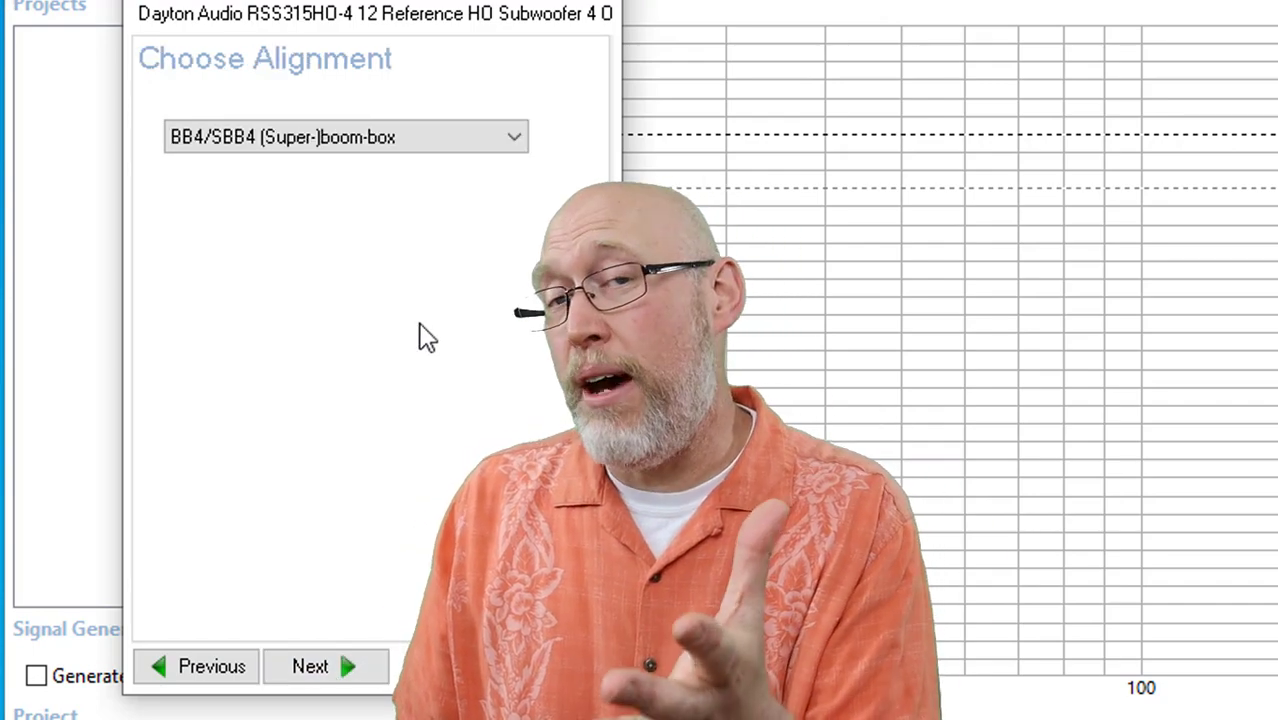
pyautogui.click(452, 155)
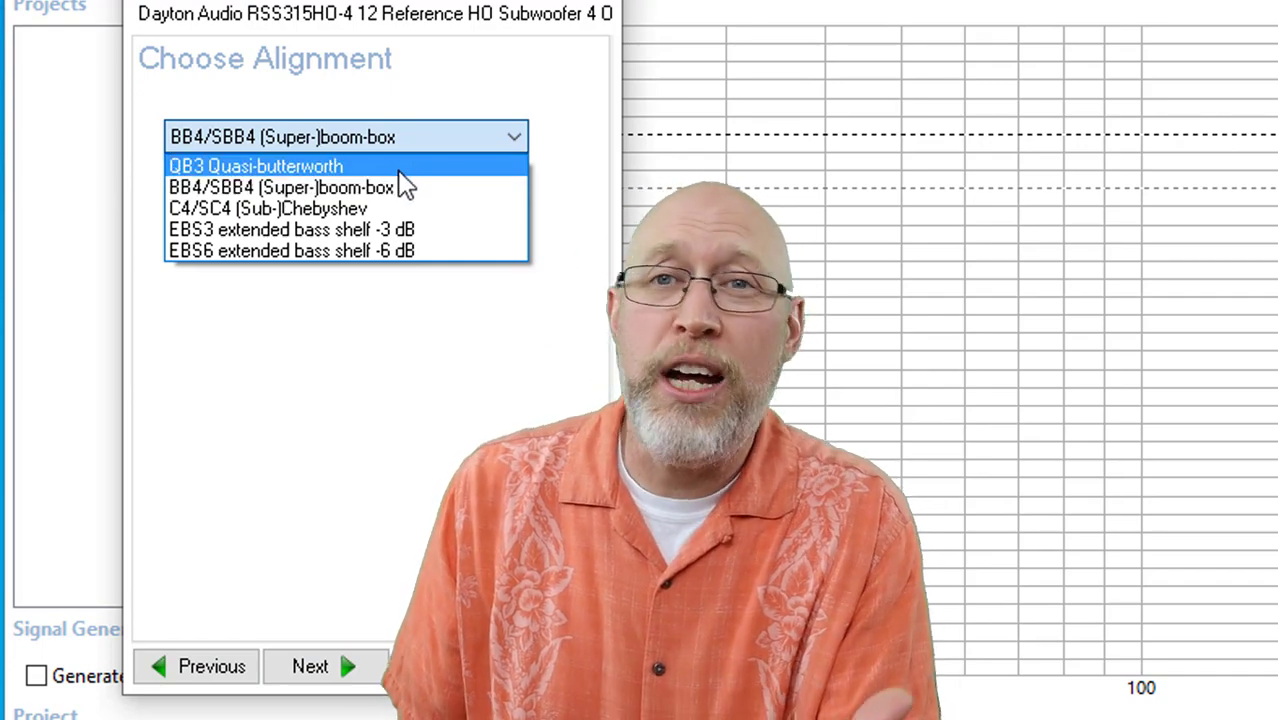
pyautogui.click(404, 197)
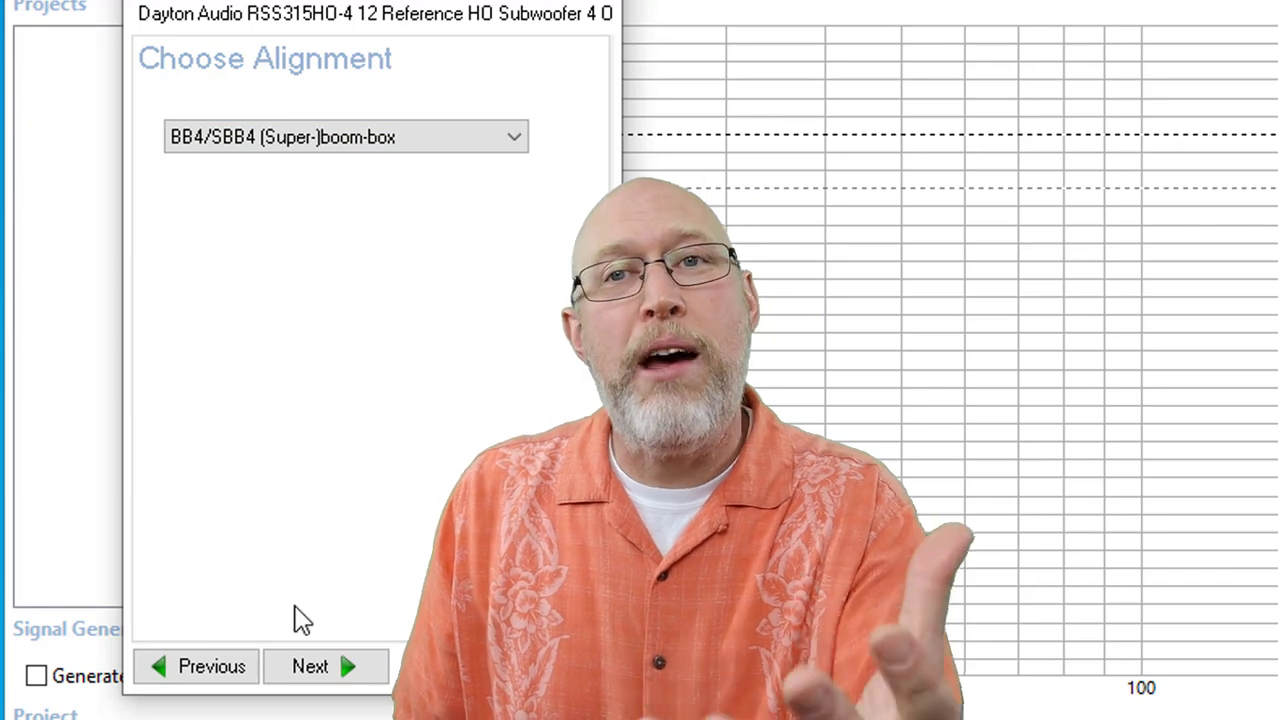
# Enter a project name for the vented RSS315HO-4 design and create the project
pyautogui.click(320, 680)
pyautogui.write('Patron James')
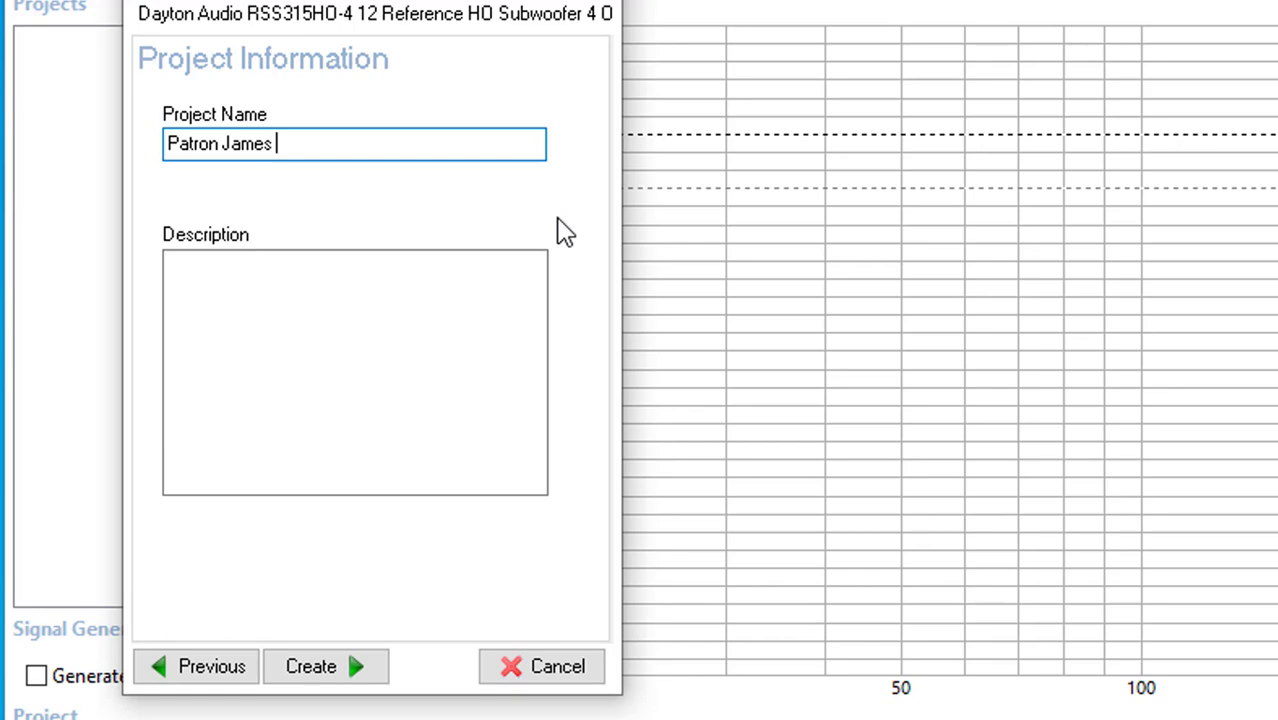
pyautogui.write('Dayton H')
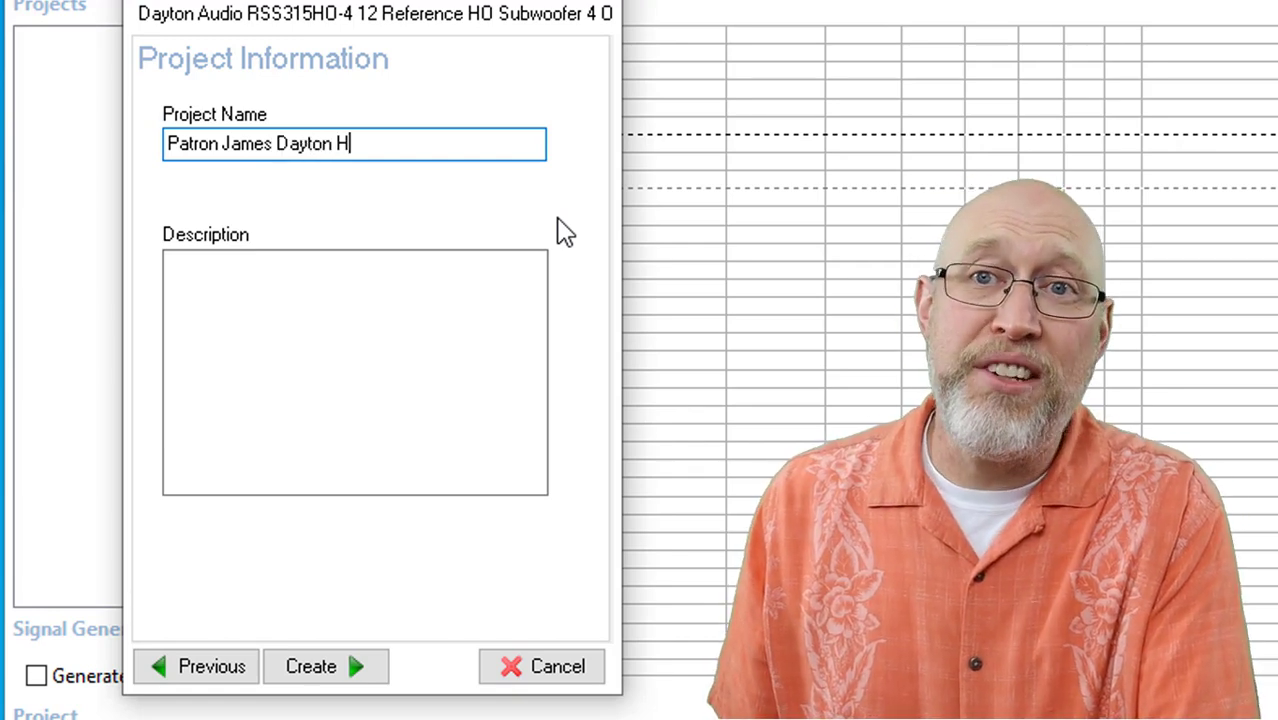
pyautogui.write('O')
pyautogui.press('BackSpace')
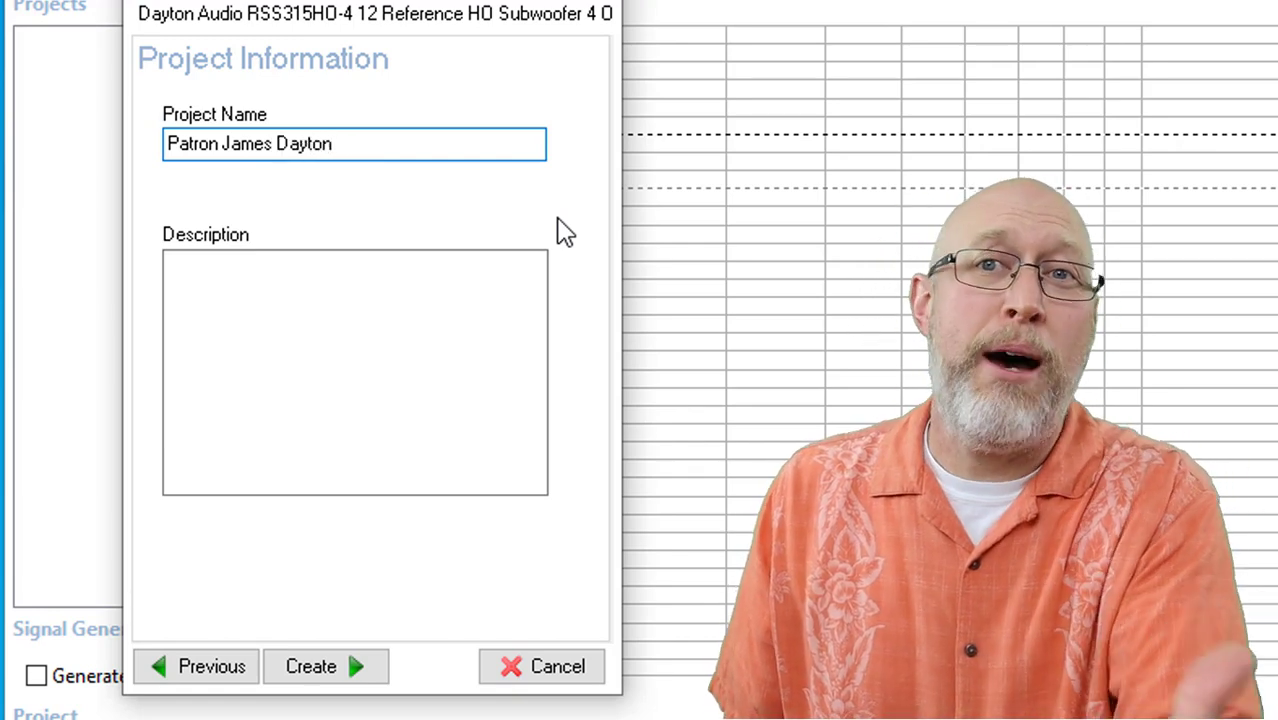
pyautogui.write('Ra')
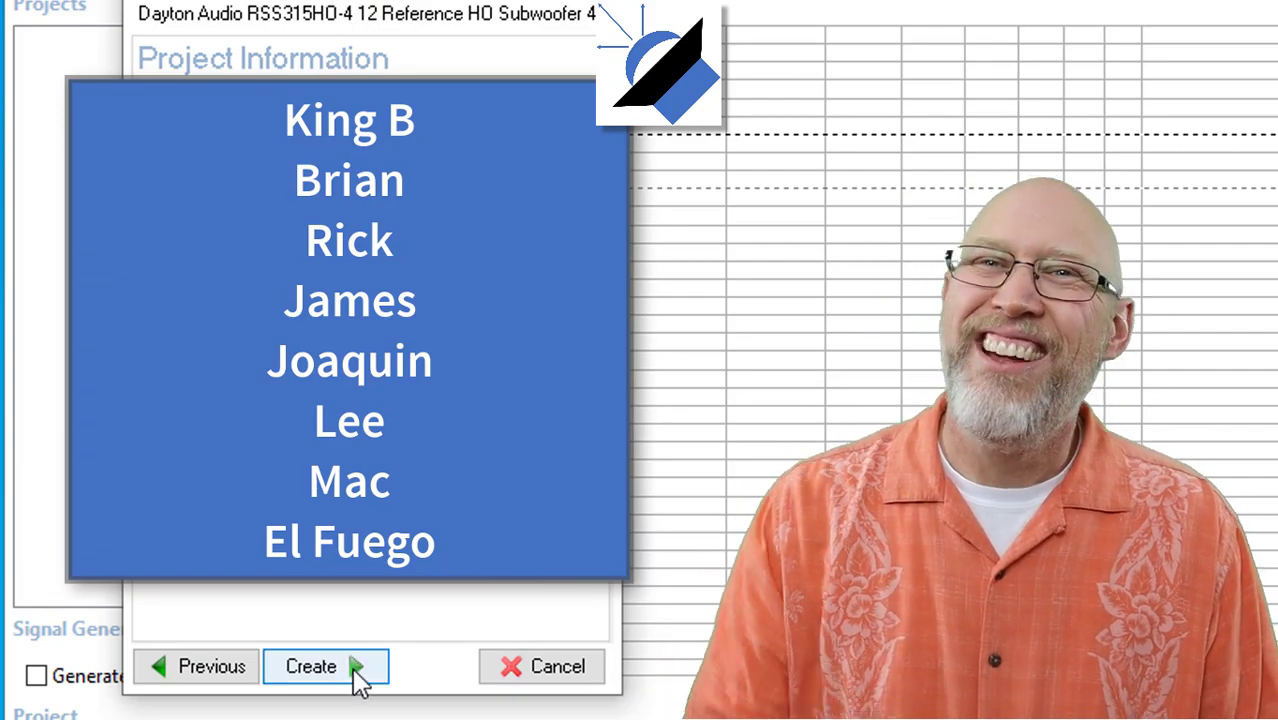
pyautogui.click(356, 680)
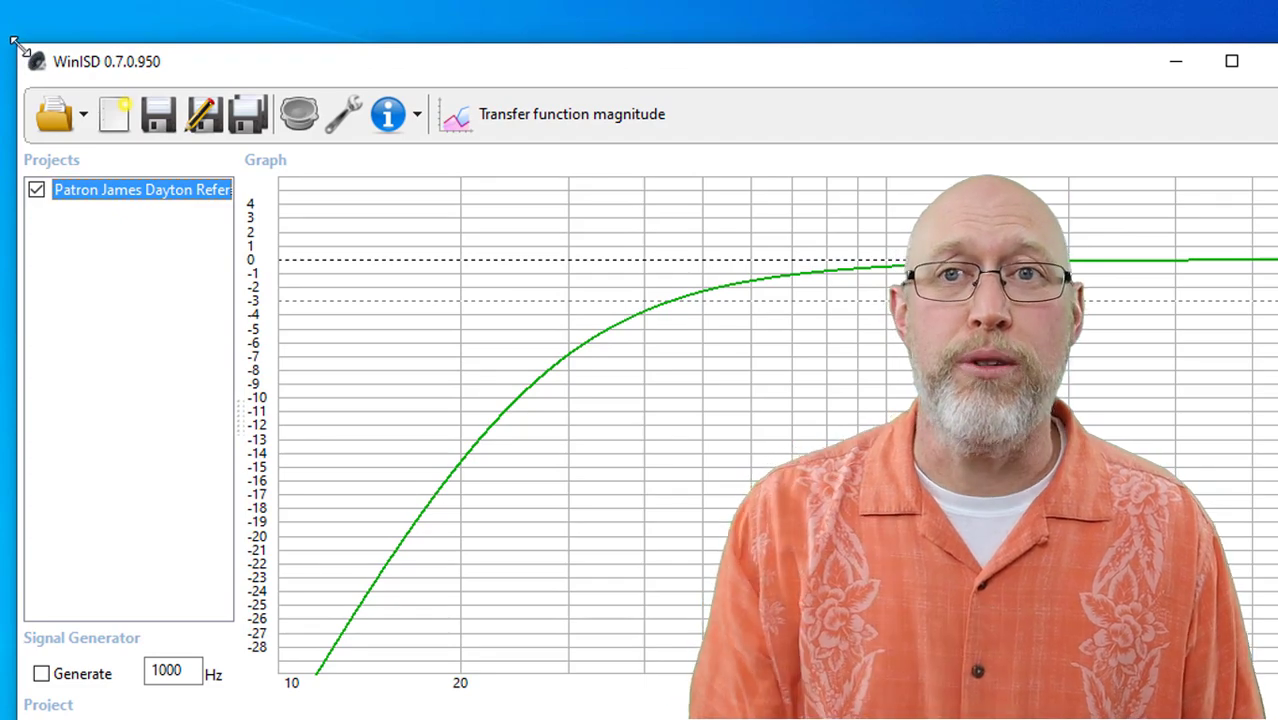
# Shrink the WinISD window and move it up and to the left
pyautogui.moveTo(13, 42); pyautogui.dragTo(126, 153)
pyautogui.moveTo(337, 177); pyautogui.dragTo(255, 63)
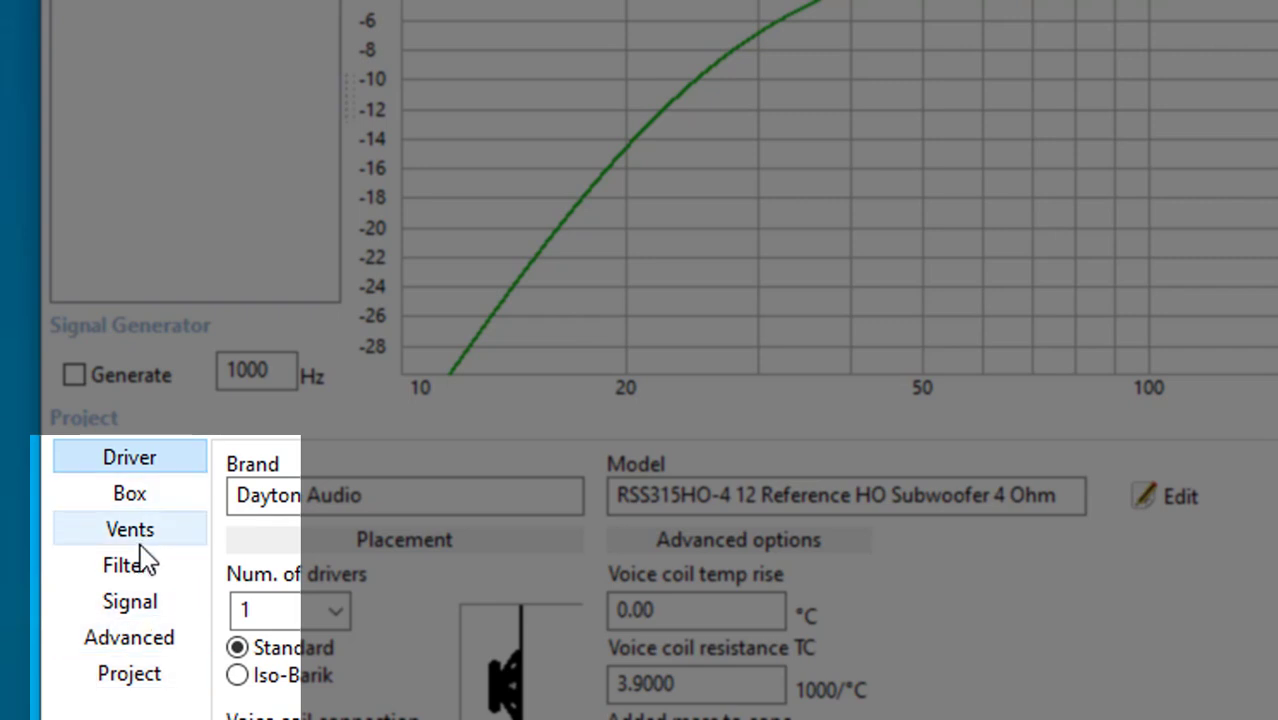
# Set the system input power to 500 W on the Signal page
pyautogui.click(120, 604)
pyautogui.doubleClick(847, 505)
pyautogui.write('5')
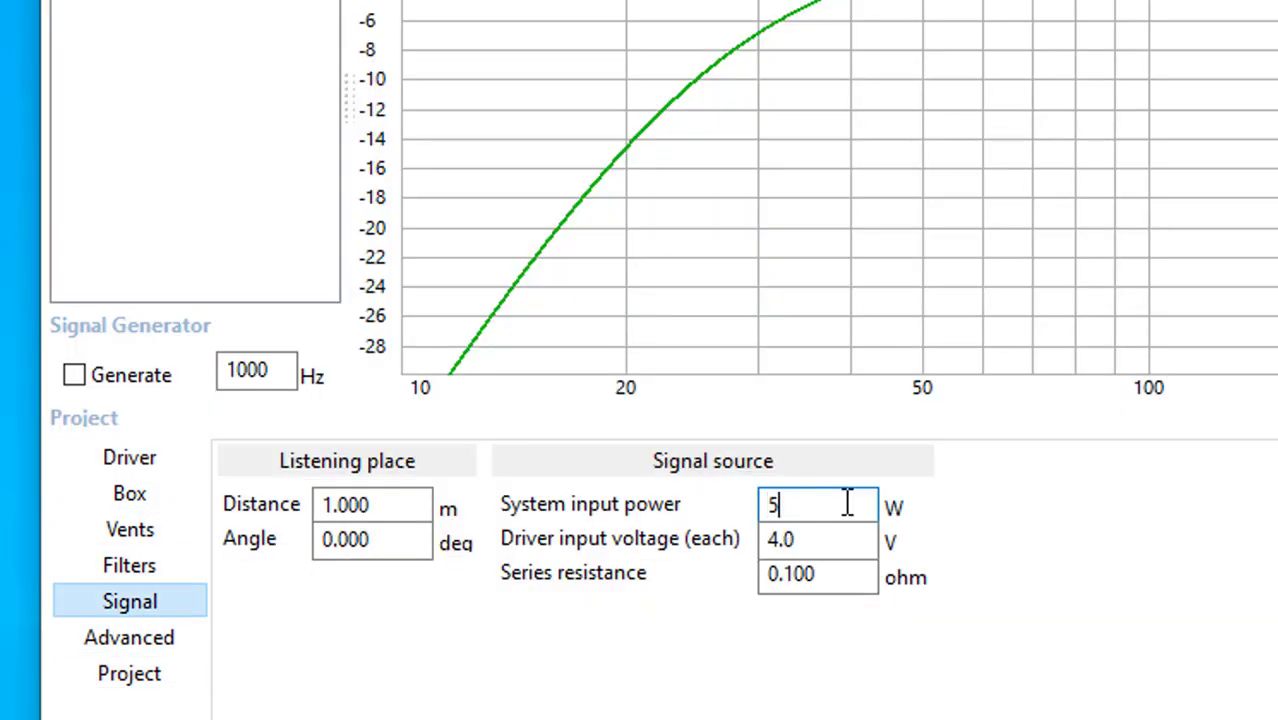
pyautogui.write('00')
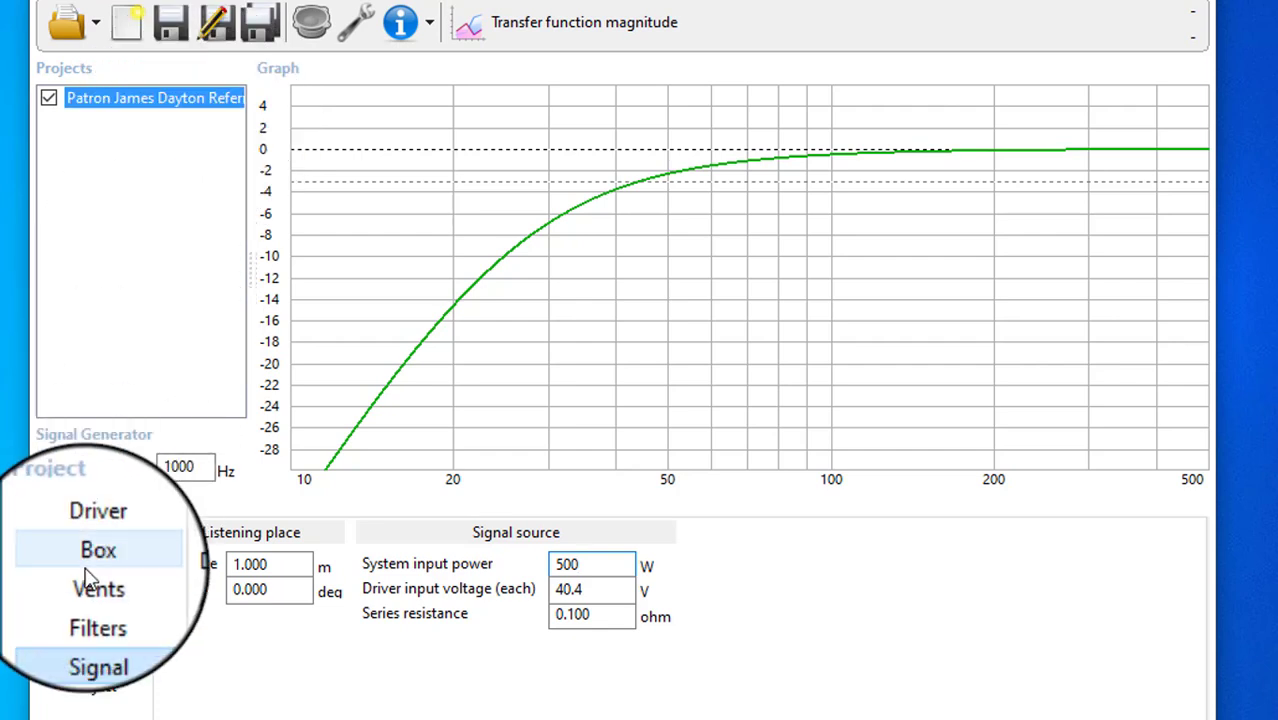
# On the Box page, nudge the tuning frequency above 40 Hz and back, checking the response near 30 Hz
pyautogui.click(103, 550)
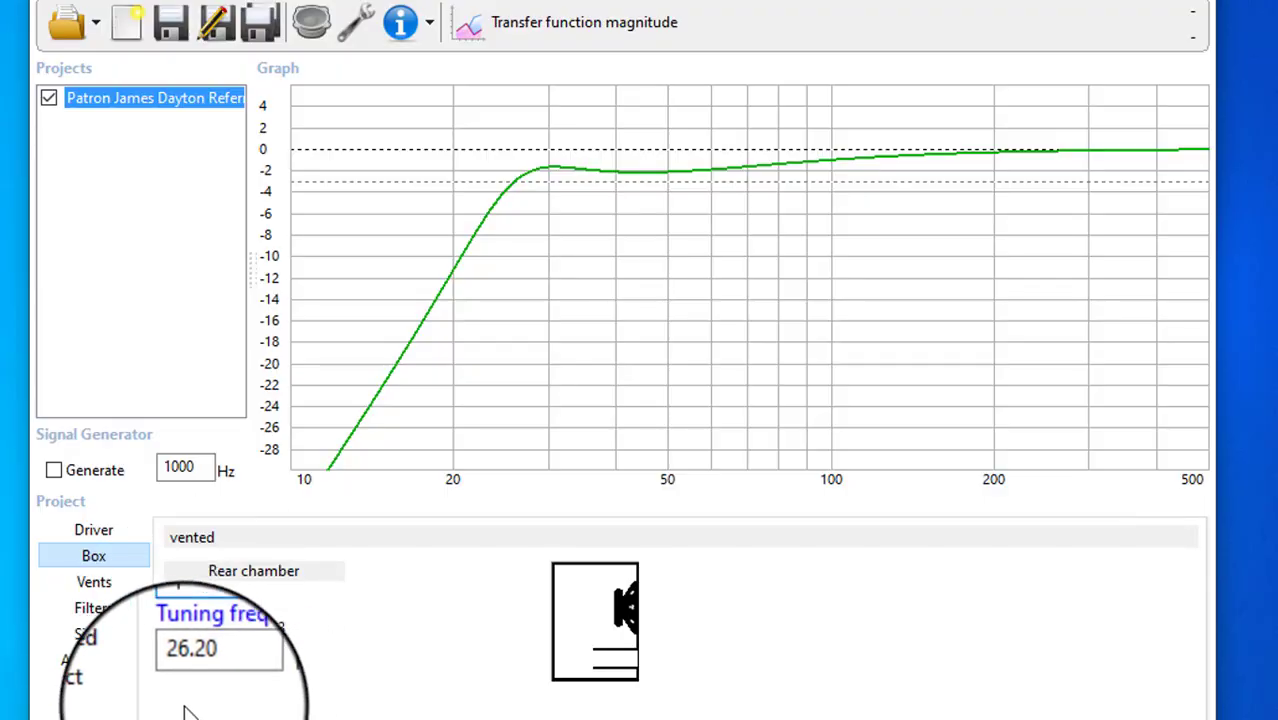
pyautogui.doubleClick(227, 680)
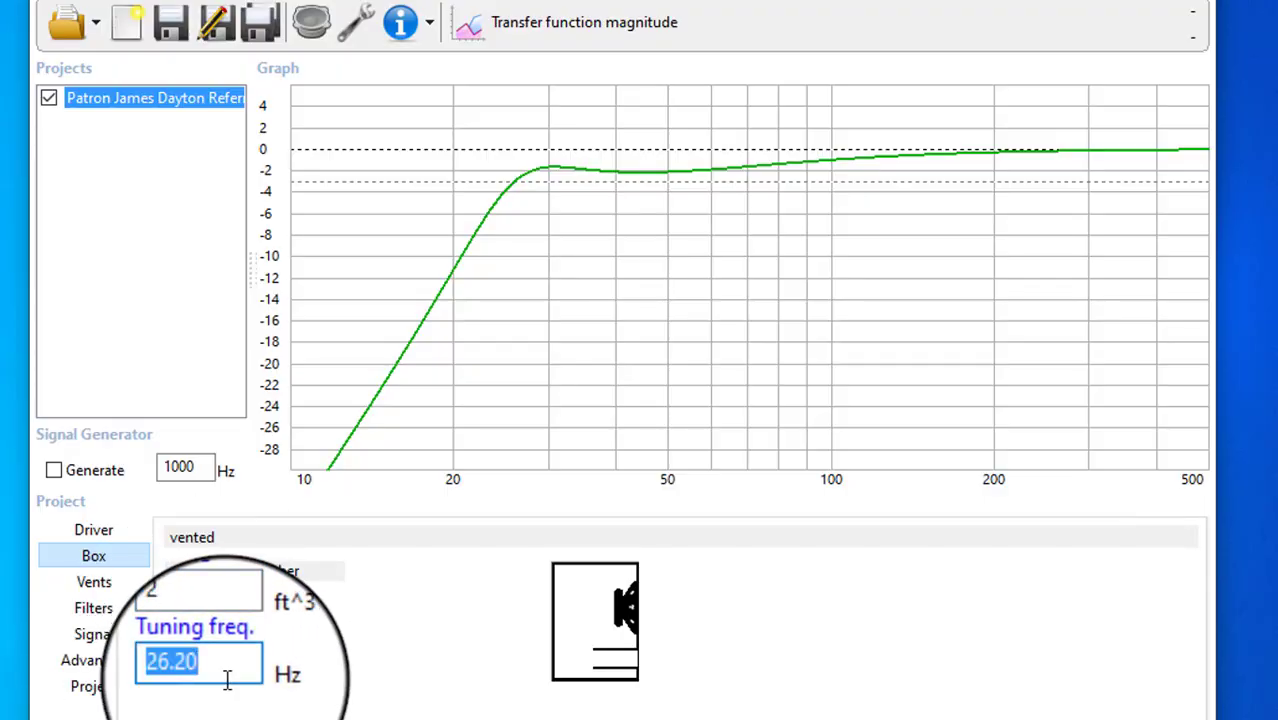
pyautogui.press('Up')
pyautogui.press('Up')
pyautogui.press('Up')
pyautogui.press('Up')
pyautogui.press('Up')
pyautogui.press('Up')
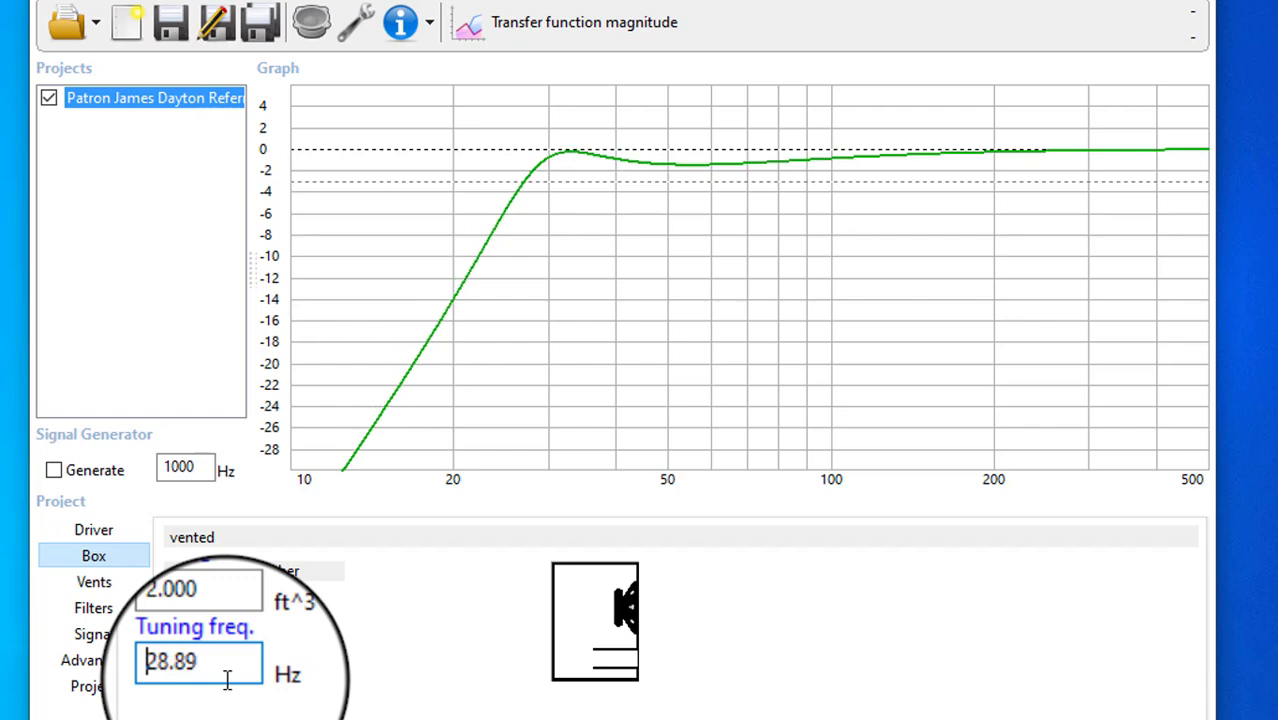
pyautogui.press('Up')
pyautogui.press('Up')
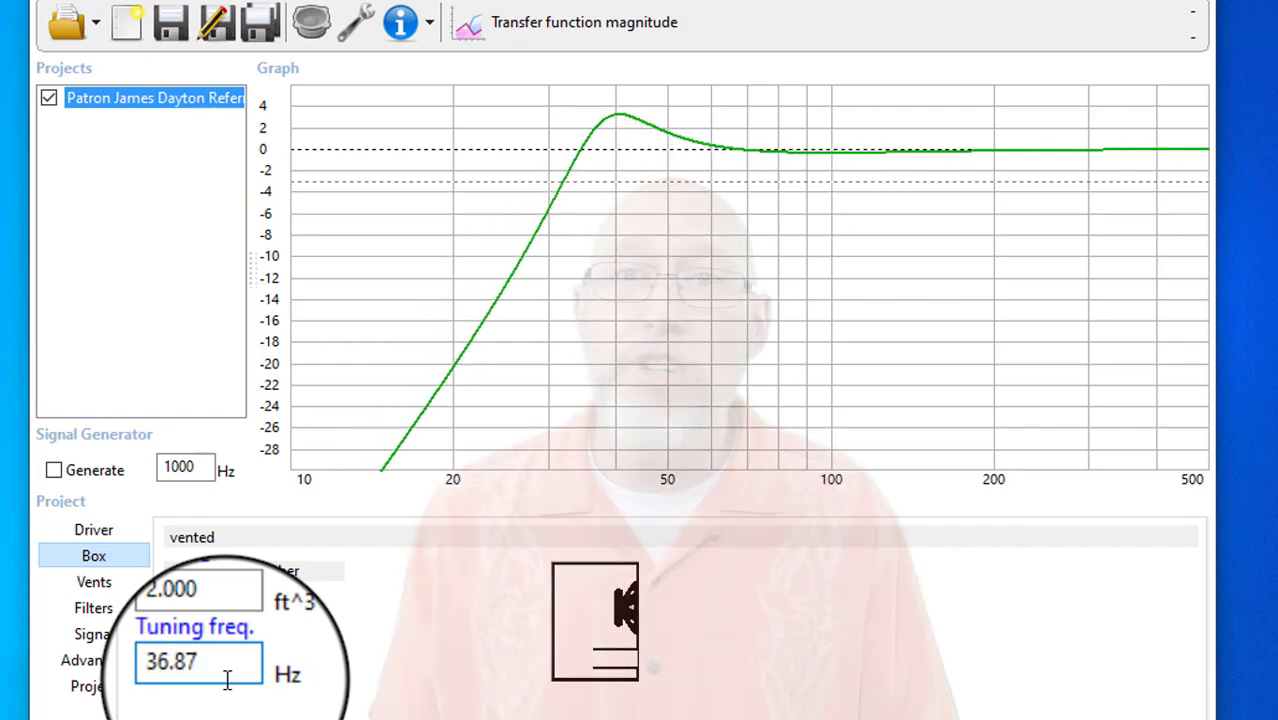
pyautogui.press('Up')
pyautogui.press('Up')
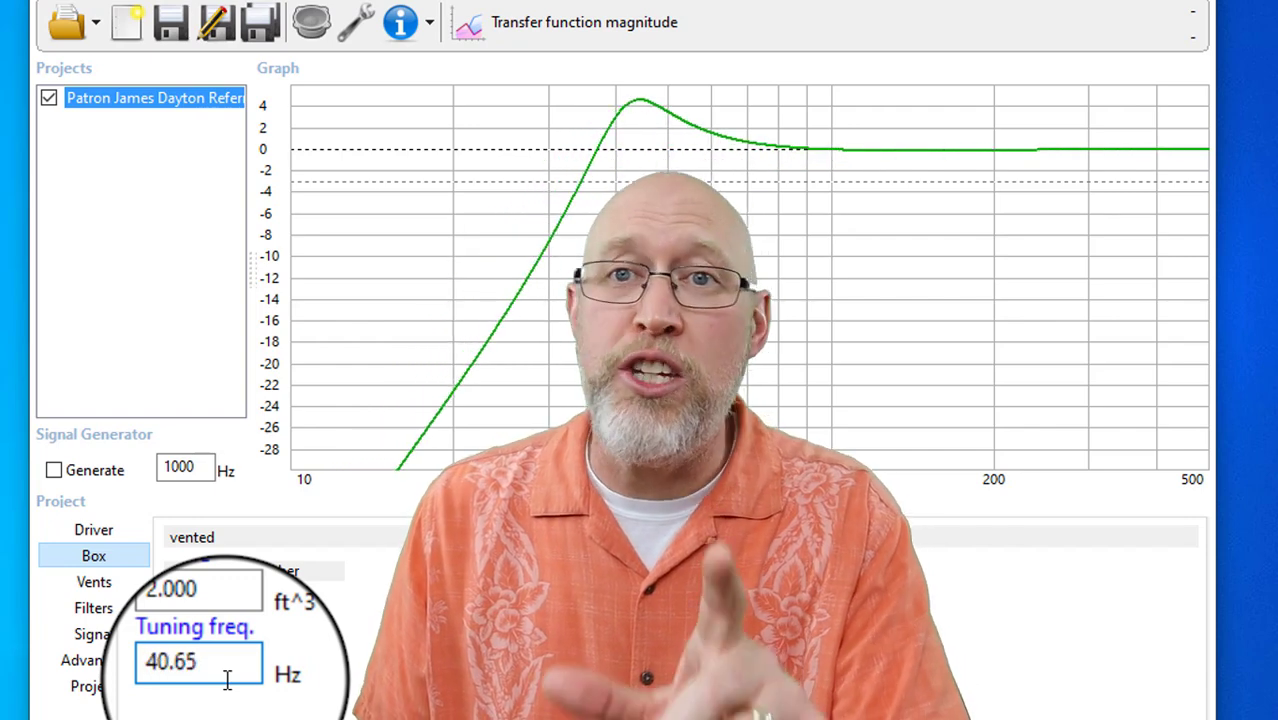
pyautogui.press('Down')
pyautogui.press('Down')
pyautogui.press('Down')
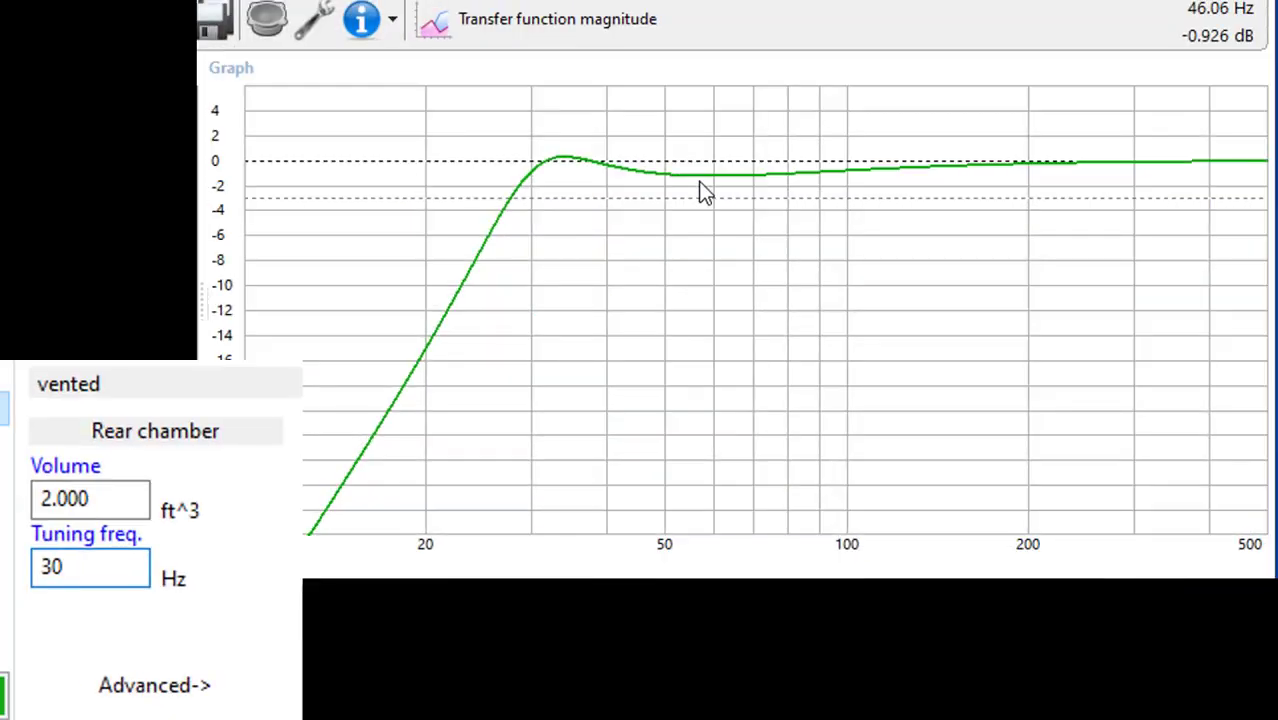
pyautogui.click(537, 340)
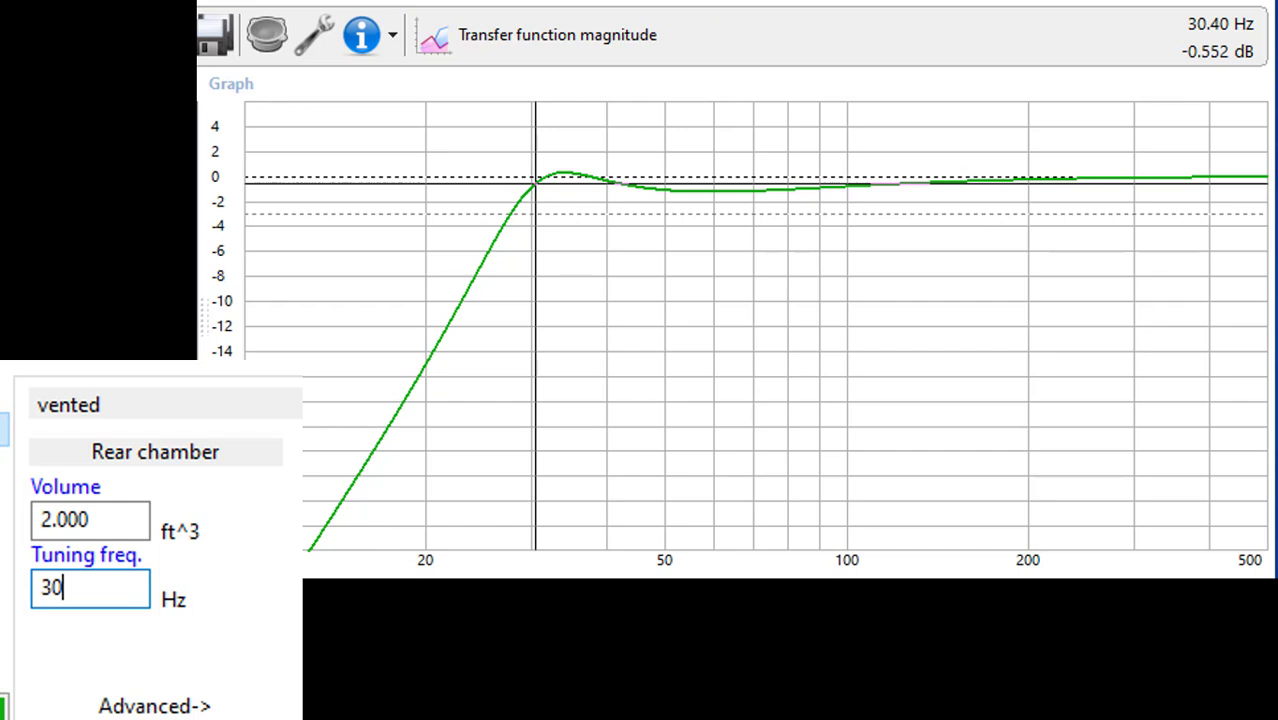
# Try other volumes and tunings, then set a 1 ft^3 box tuned to 34.73 Hz
pyautogui.click(114, 526)
pyautogui.press('Up')
pyautogui.press('Up')
pyautogui.press('Up')
pyautogui.press('Up')
pyautogui.press('Up')
pyautogui.press('Up')
pyautogui.press('Up')
pyautogui.press('Up')
pyautogui.press('Up')
pyautogui.press('Up')
pyautogui.press('Up')
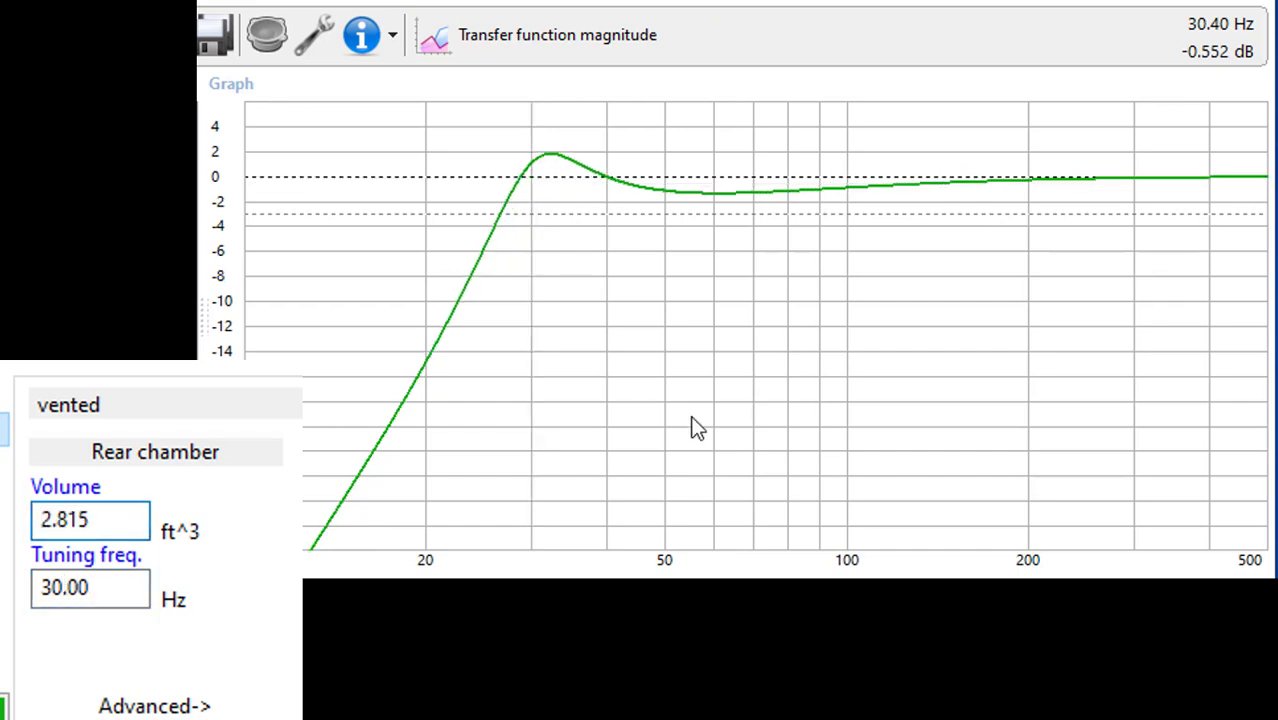
pyautogui.press('Down')
pyautogui.press('Down')
pyautogui.press('Down')
pyautogui.press('Down')
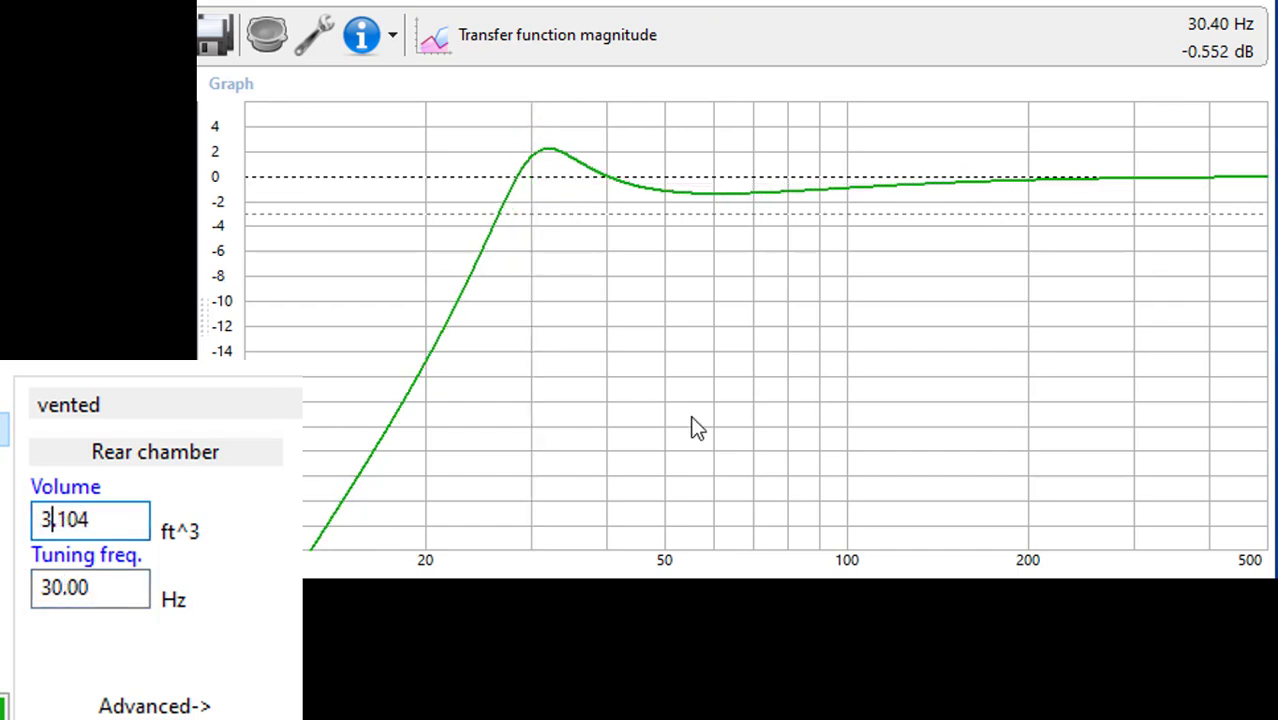
pyautogui.click(123, 591)
pyautogui.press('Up')
pyautogui.press('Up')
pyautogui.press('Up')
pyautogui.press('Up')
pyautogui.press('Up')
pyautogui.press('Up')
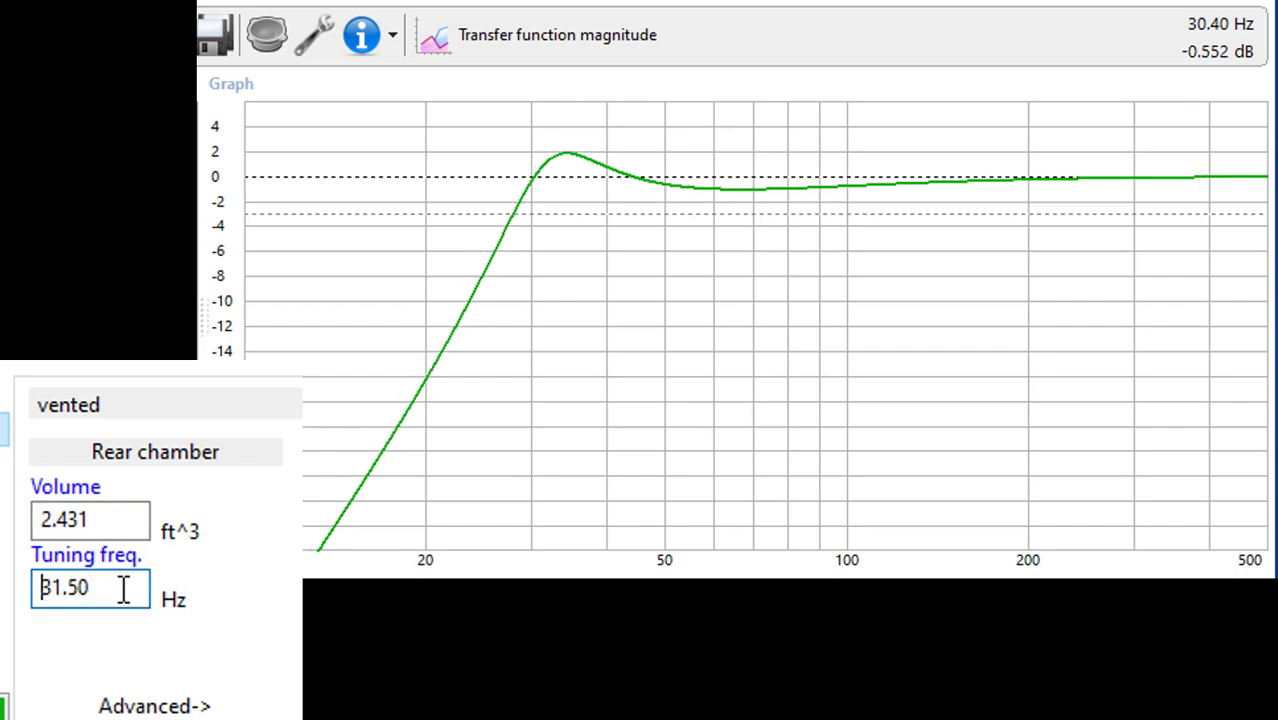
pyautogui.click(92, 522)
pyautogui.press('Down')
pyautogui.press('Down')
pyautogui.press('Down')
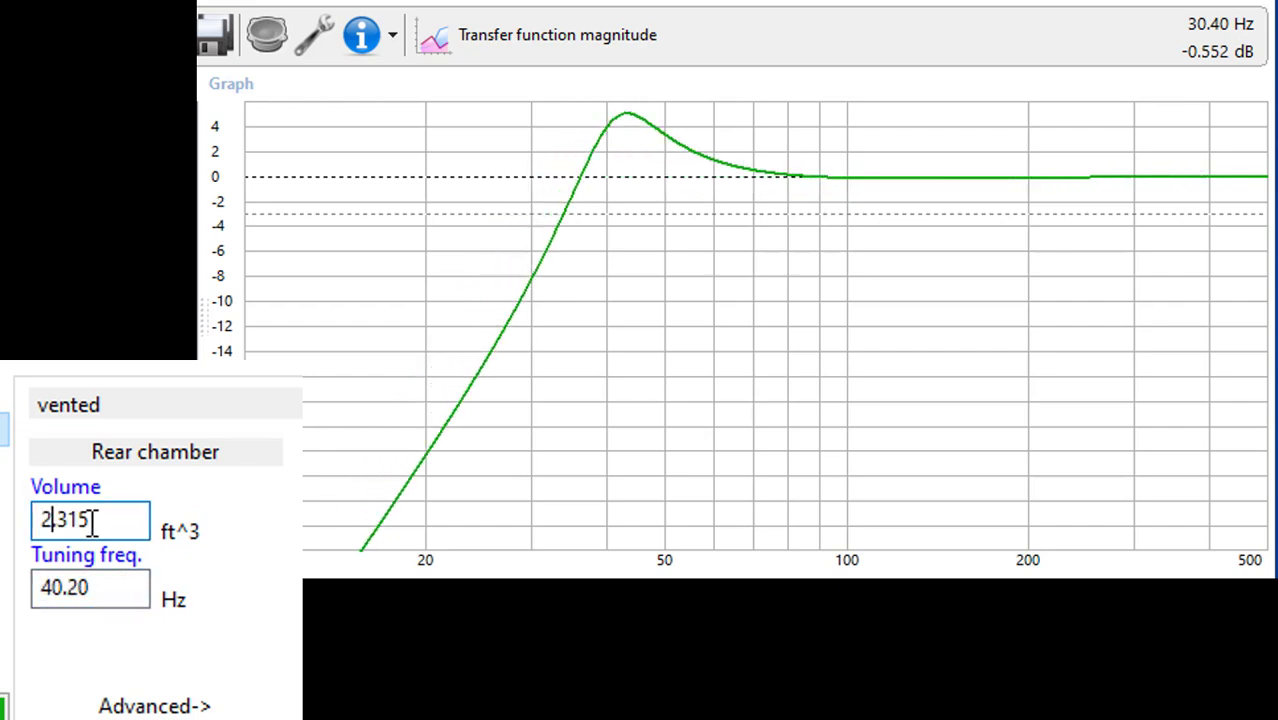
pyautogui.click(85, 588)
pyautogui.press('Down')
pyautogui.press('Down')
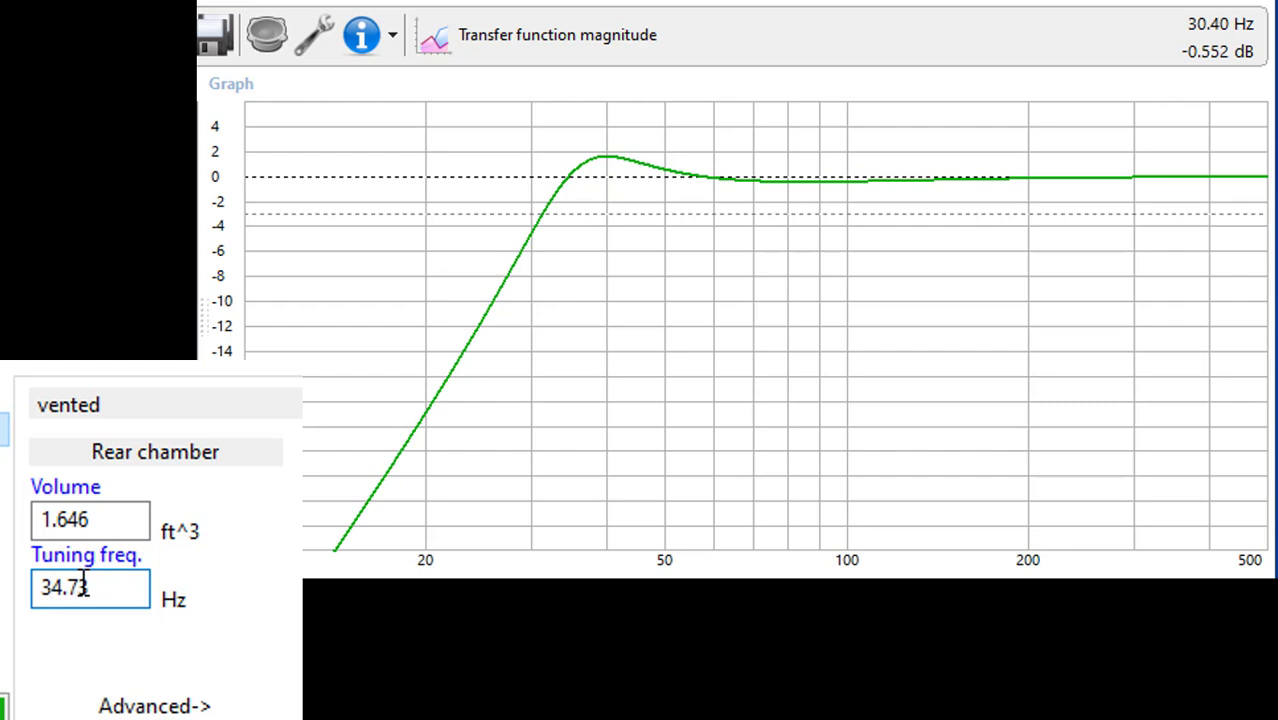
pyautogui.press('Up')
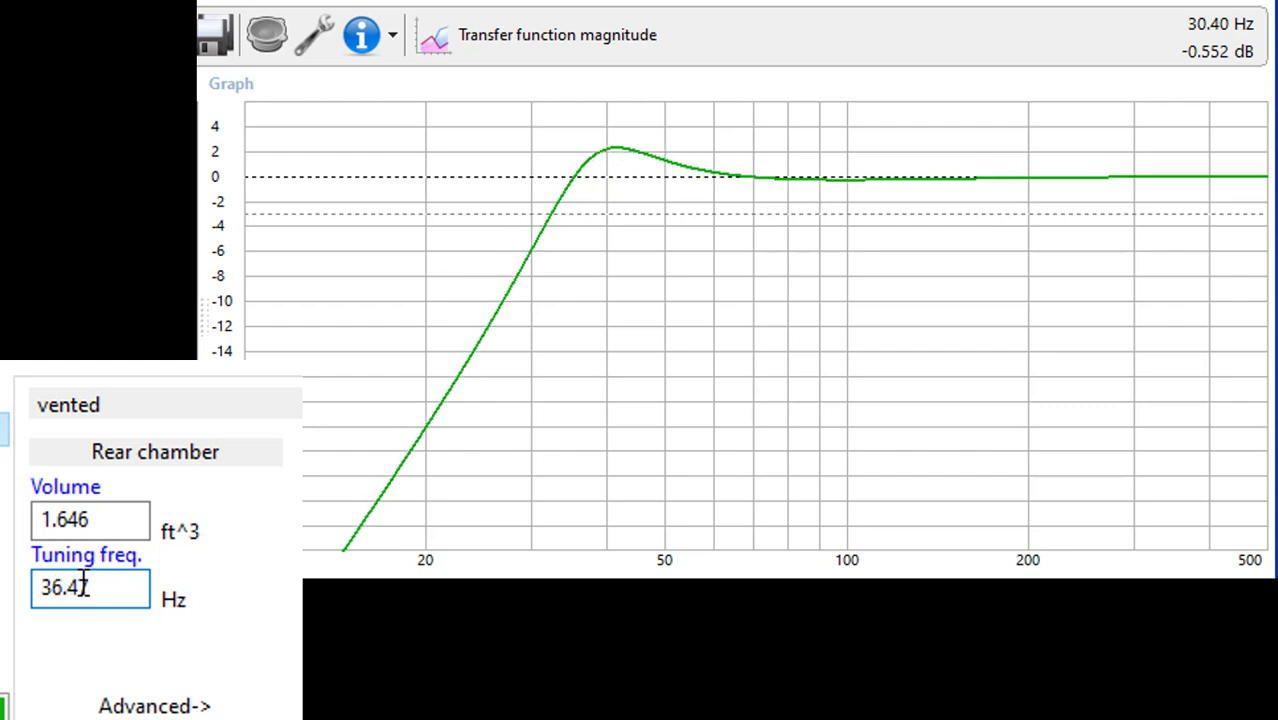
pyautogui.write('1')
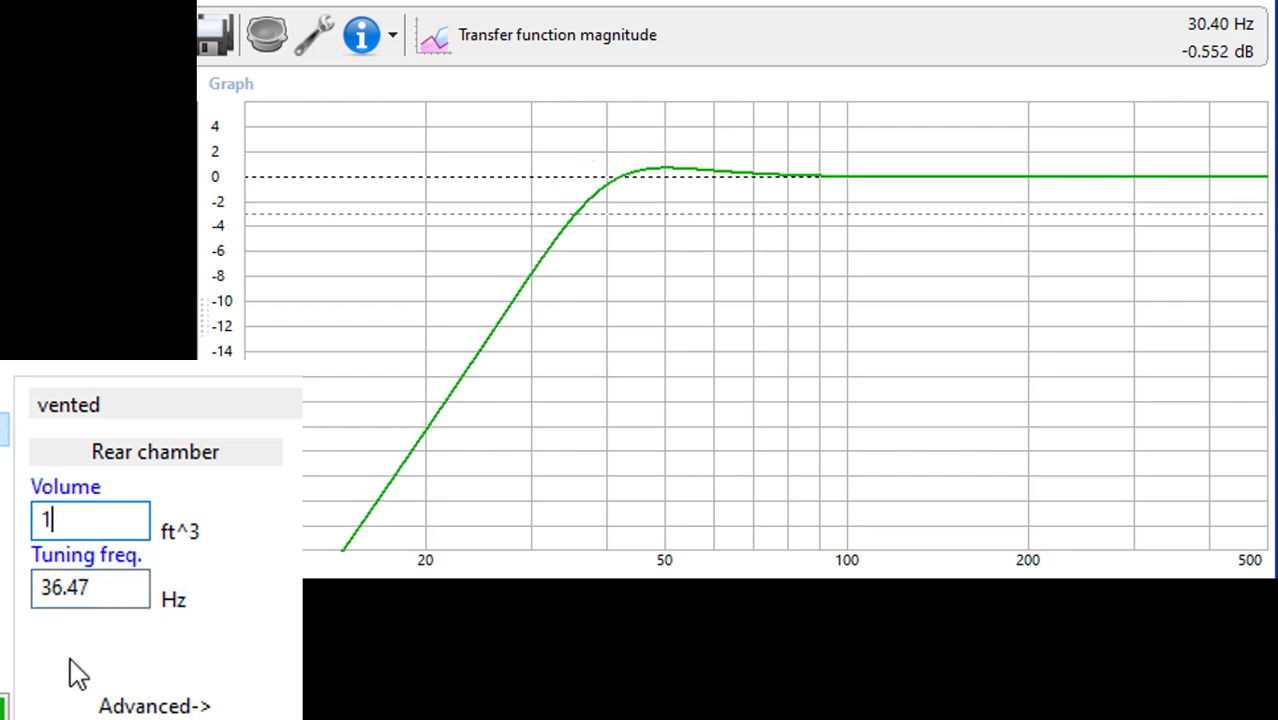
pyautogui.click(114, 590)
pyautogui.press('Down')
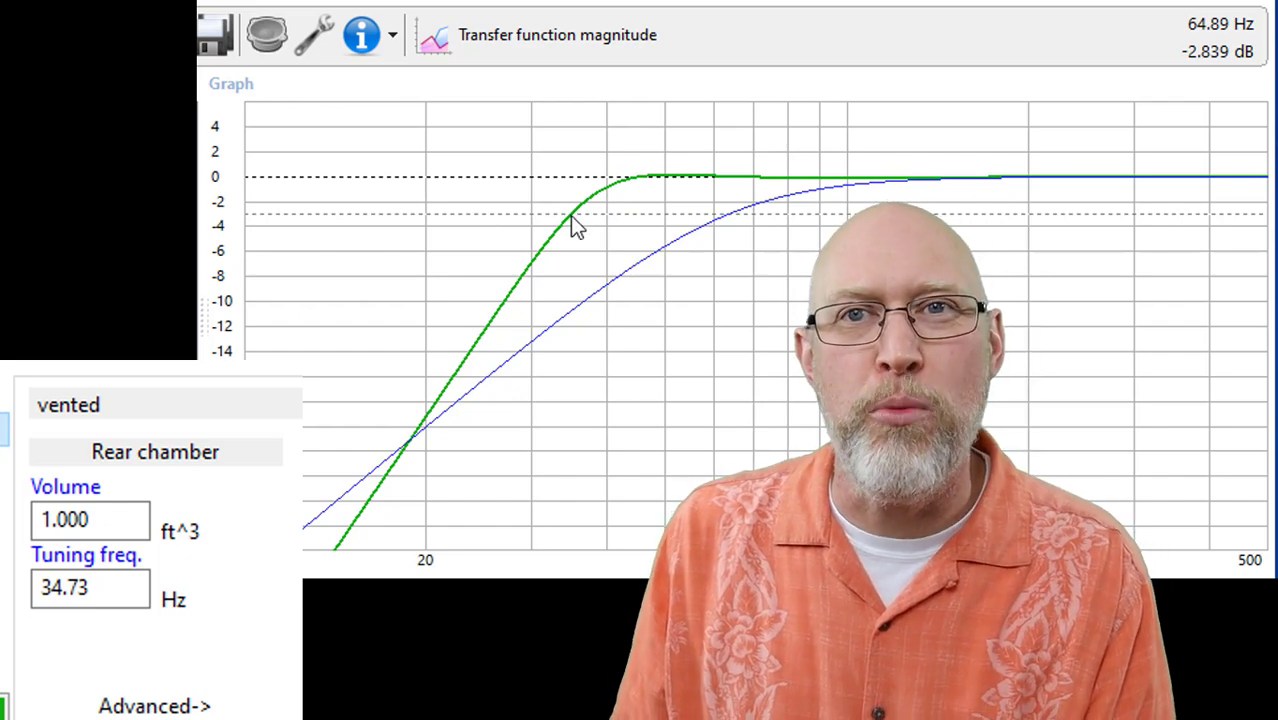
# Mark the vented curve's -3 dB point and try alternative tuning values
pyautogui.click(572, 216)
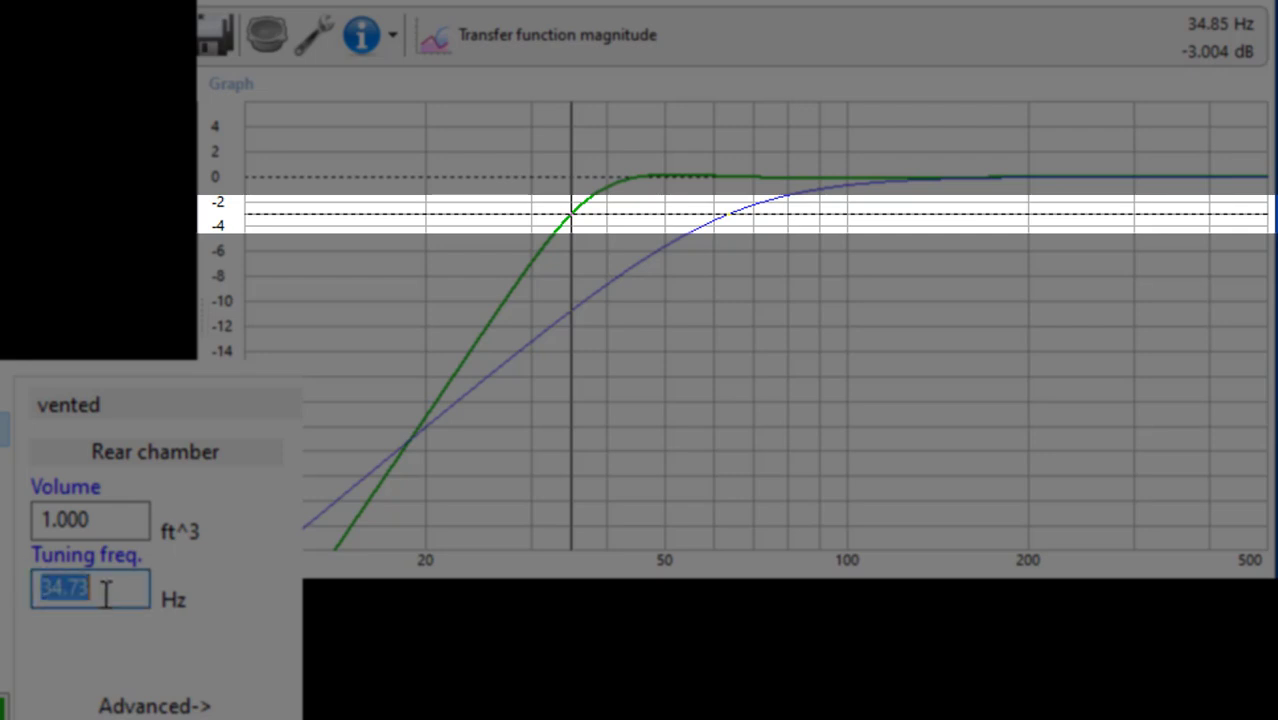
pyautogui.write('38.08')
pyautogui.write('31.50')
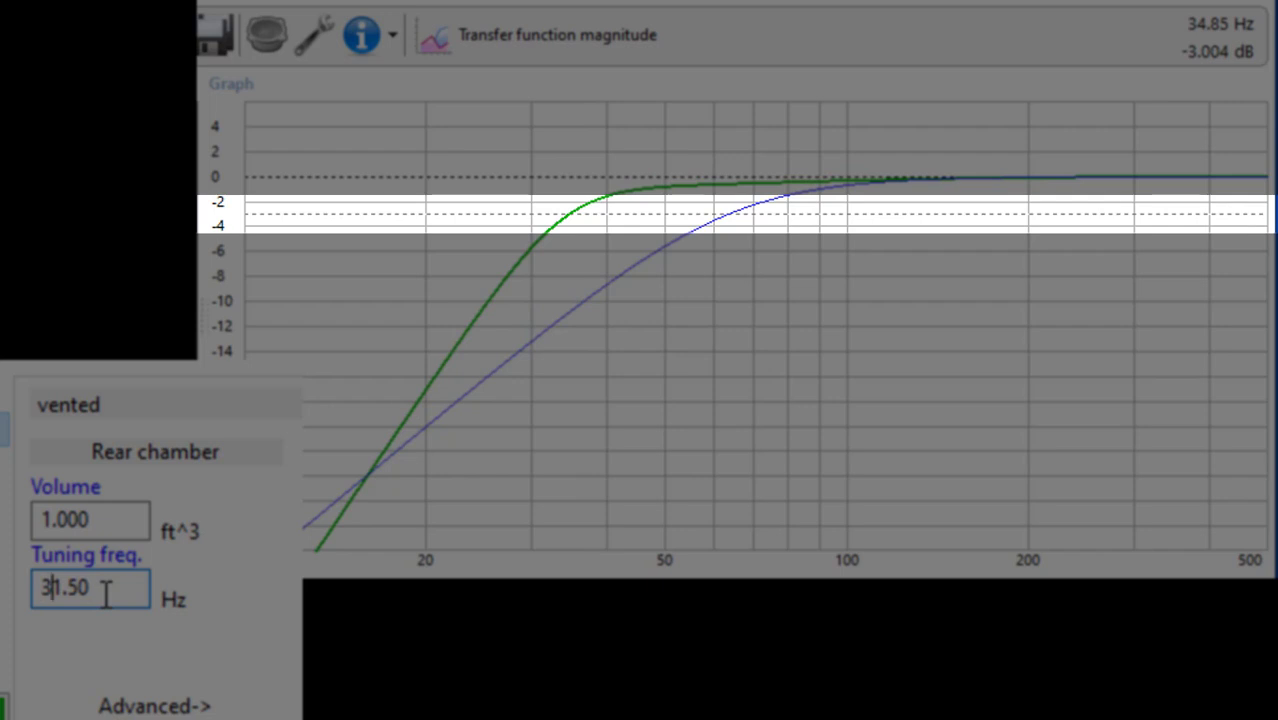
pyautogui.write('30.00')
pyautogui.scroll(-4, 105, 590)
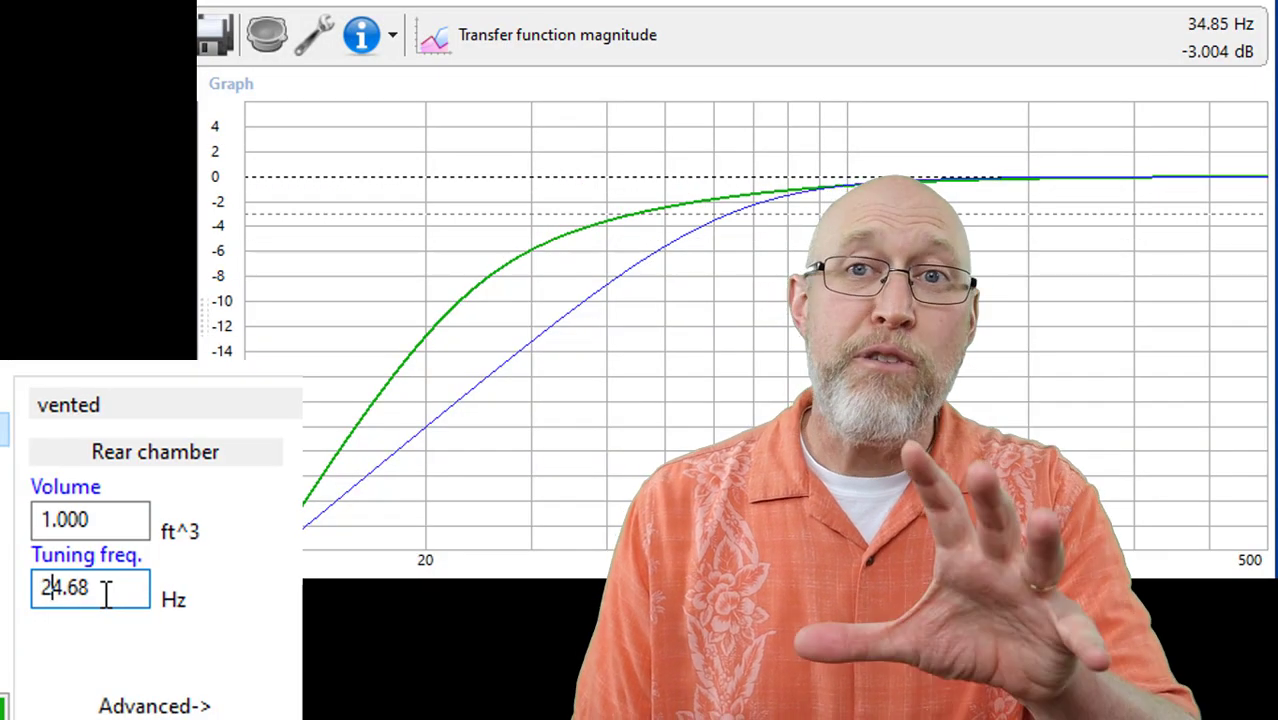
pyautogui.scroll(-3, 105, 590)
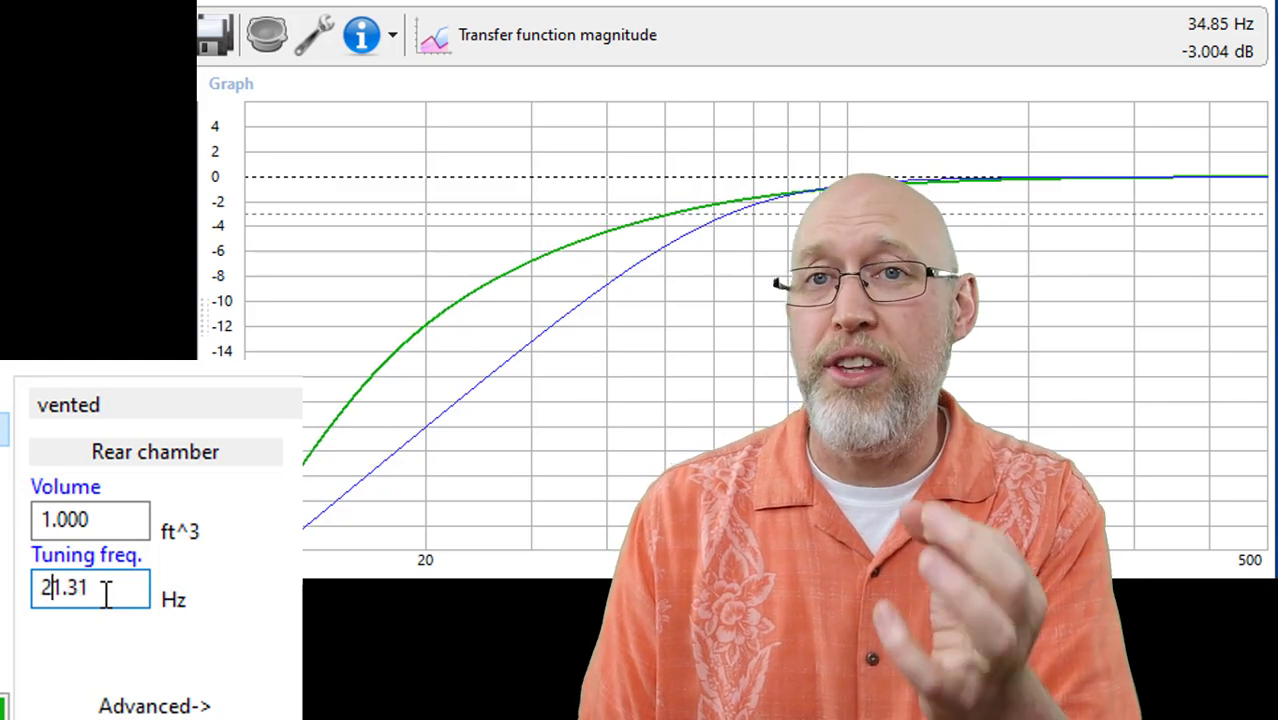
pyautogui.scroll(3, 105, 590)
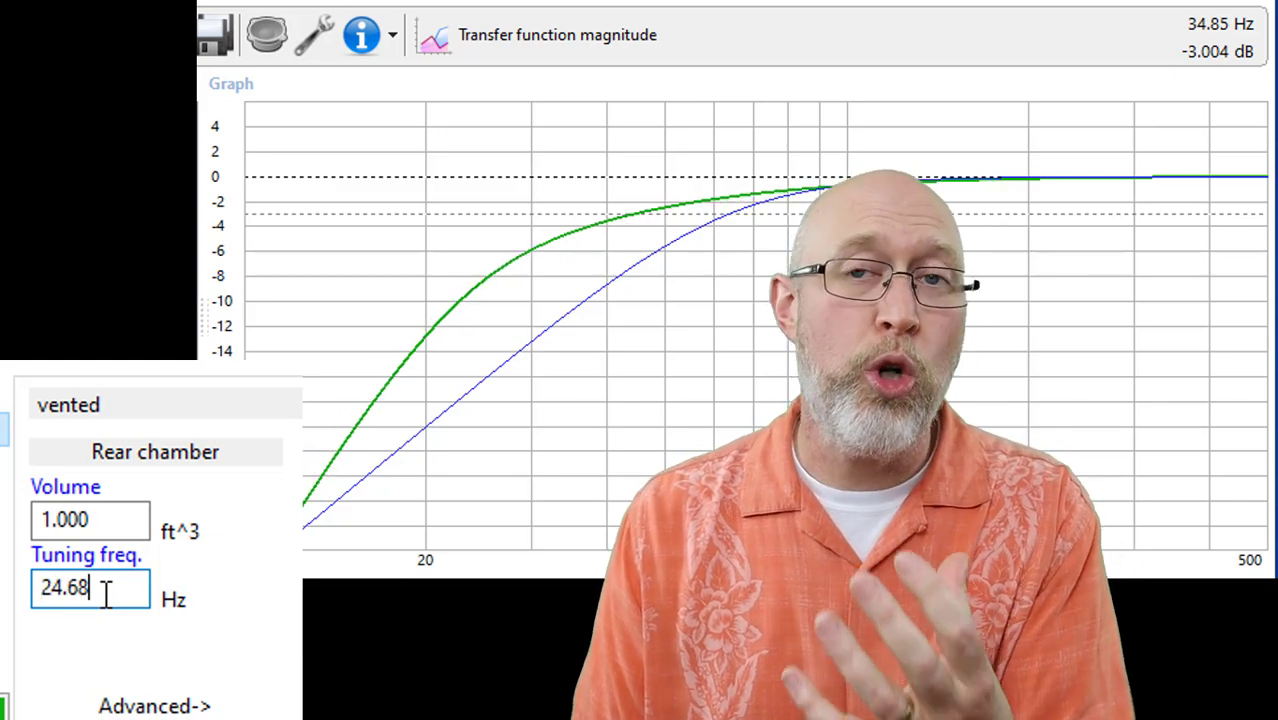
# Set the vented box volume to 2.5 ft^3
pyautogui.doubleClick(105, 592)
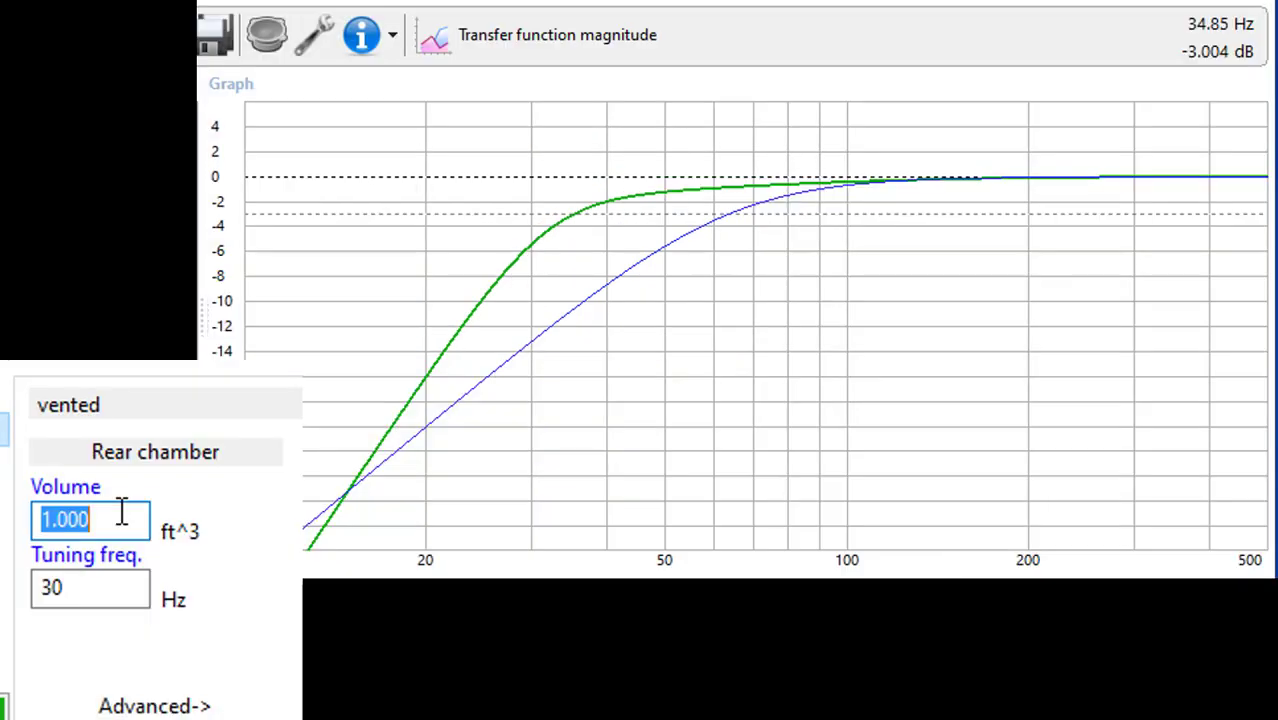
pyautogui.scroll(8, 121, 514)
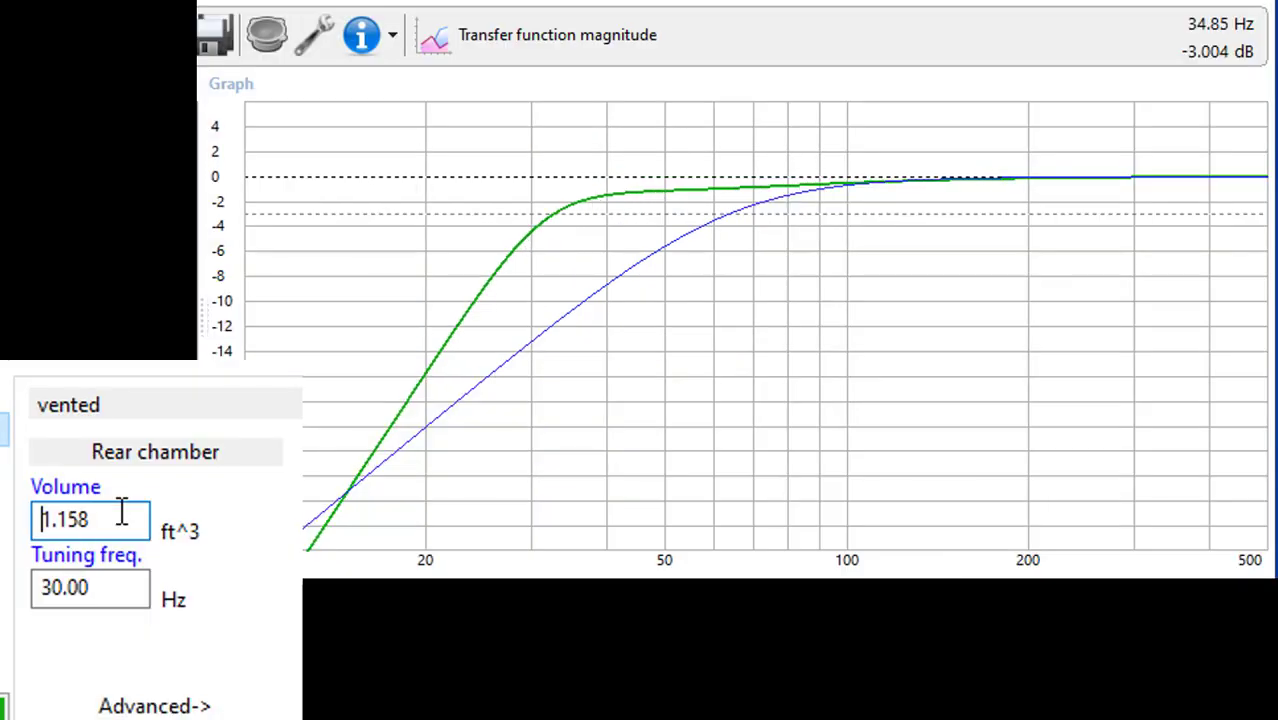
pyautogui.scroll(5, 121, 514)
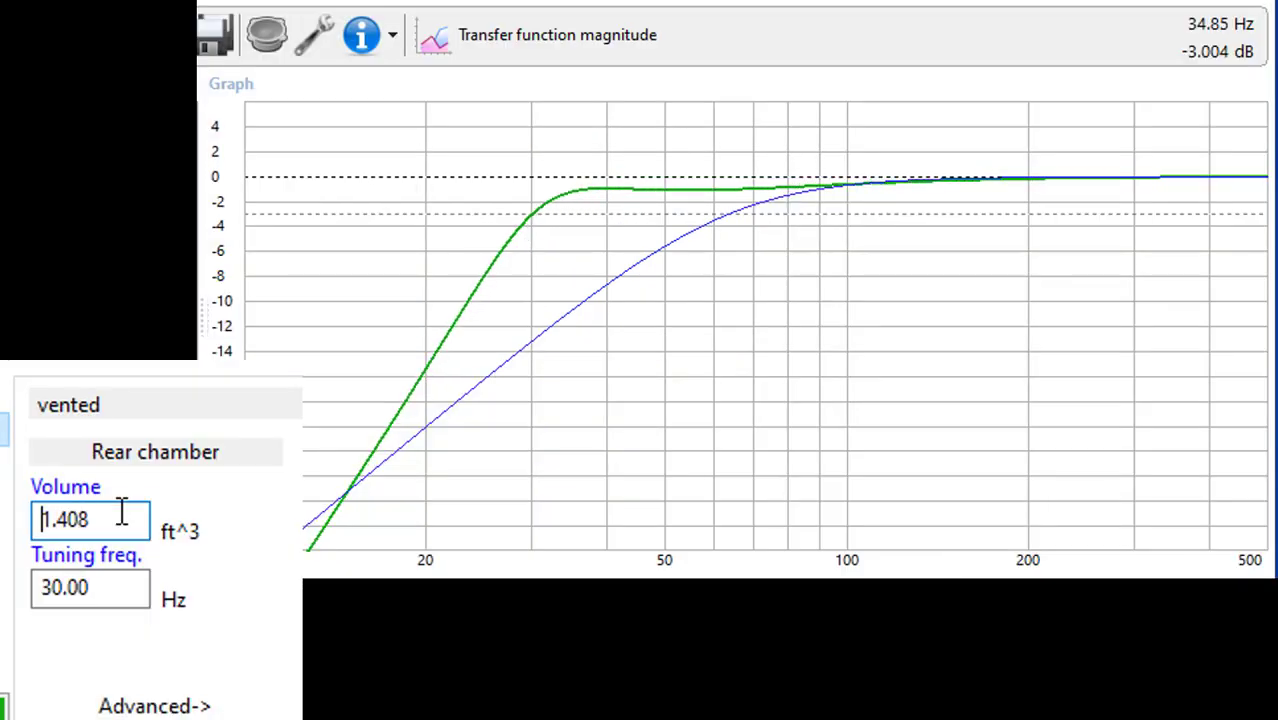
pyautogui.scroll(1, 121, 514)
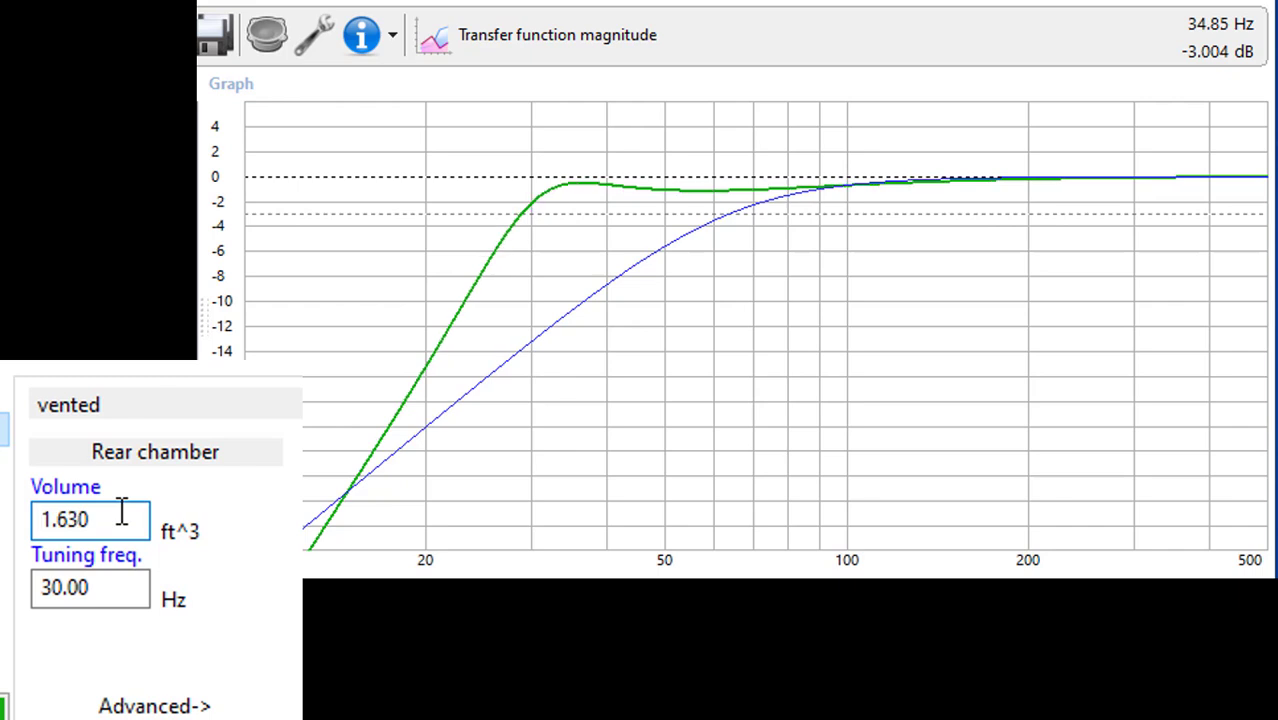
pyautogui.scroll(1, 121, 514)
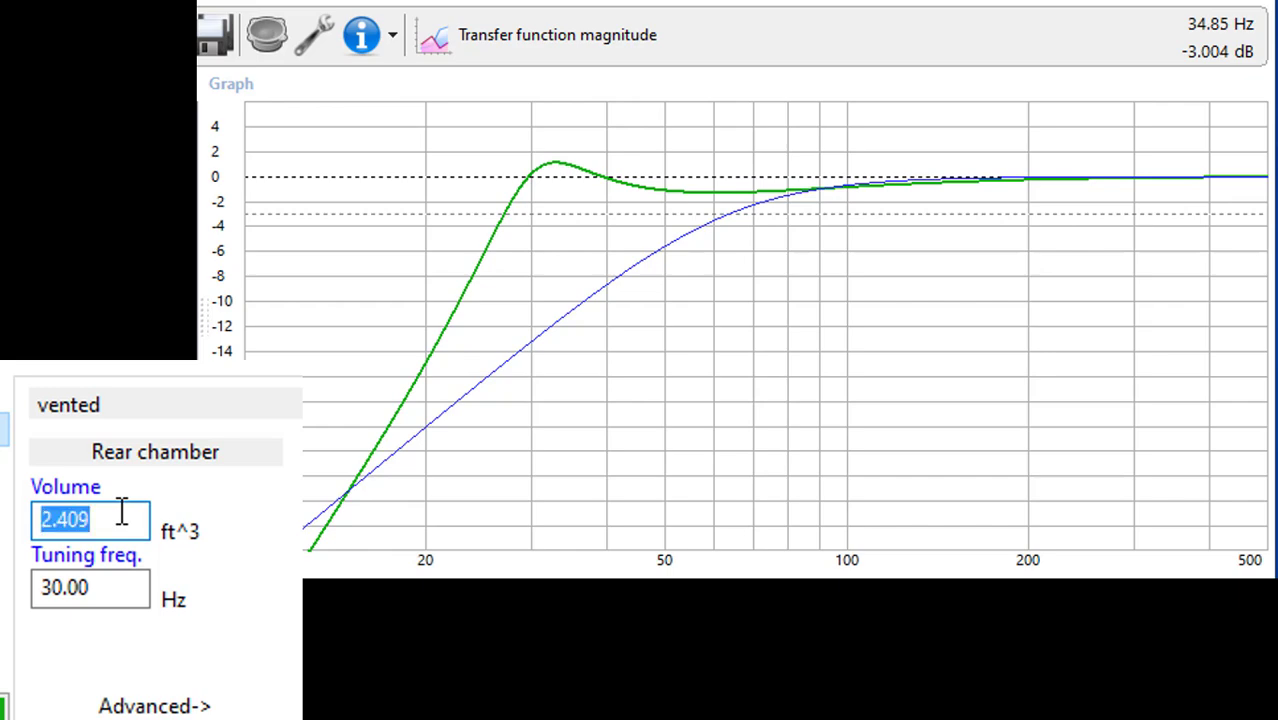
pyautogui.write('2.5')
pyautogui.click(115, 587)
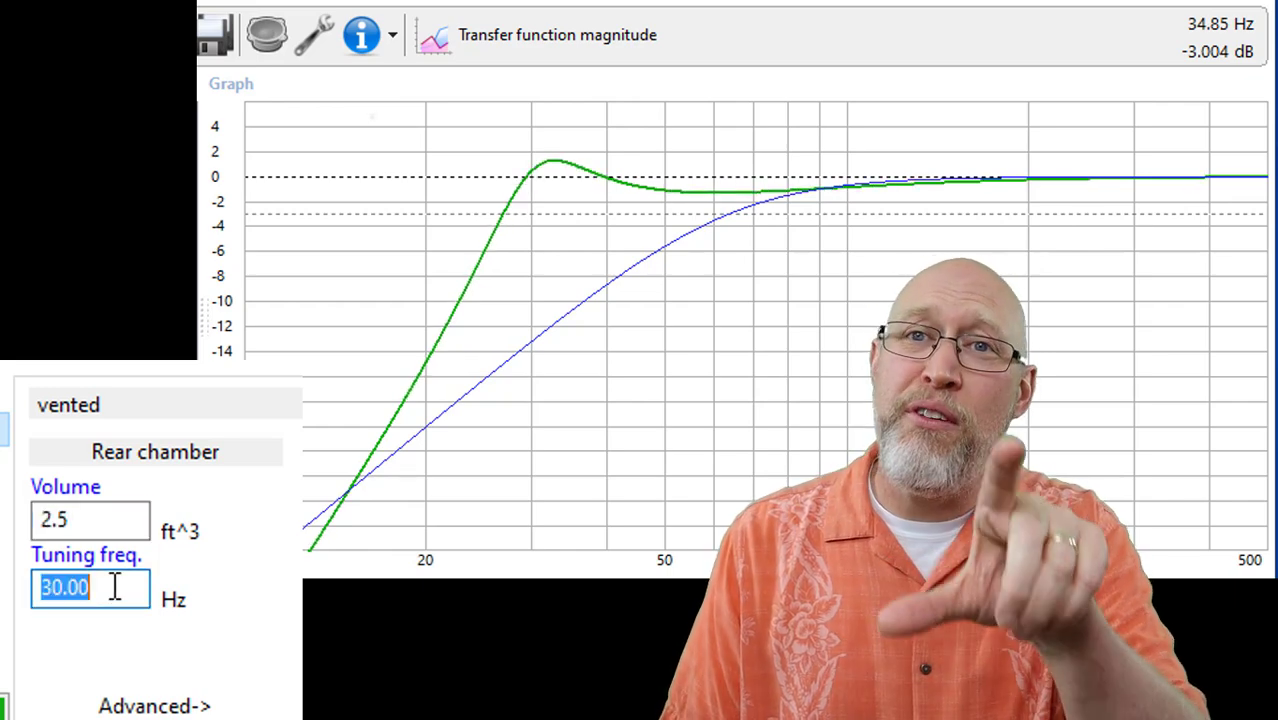
# Set the tuning frequency to 32 Hz
pyautogui.scroll(-6, 115, 587)
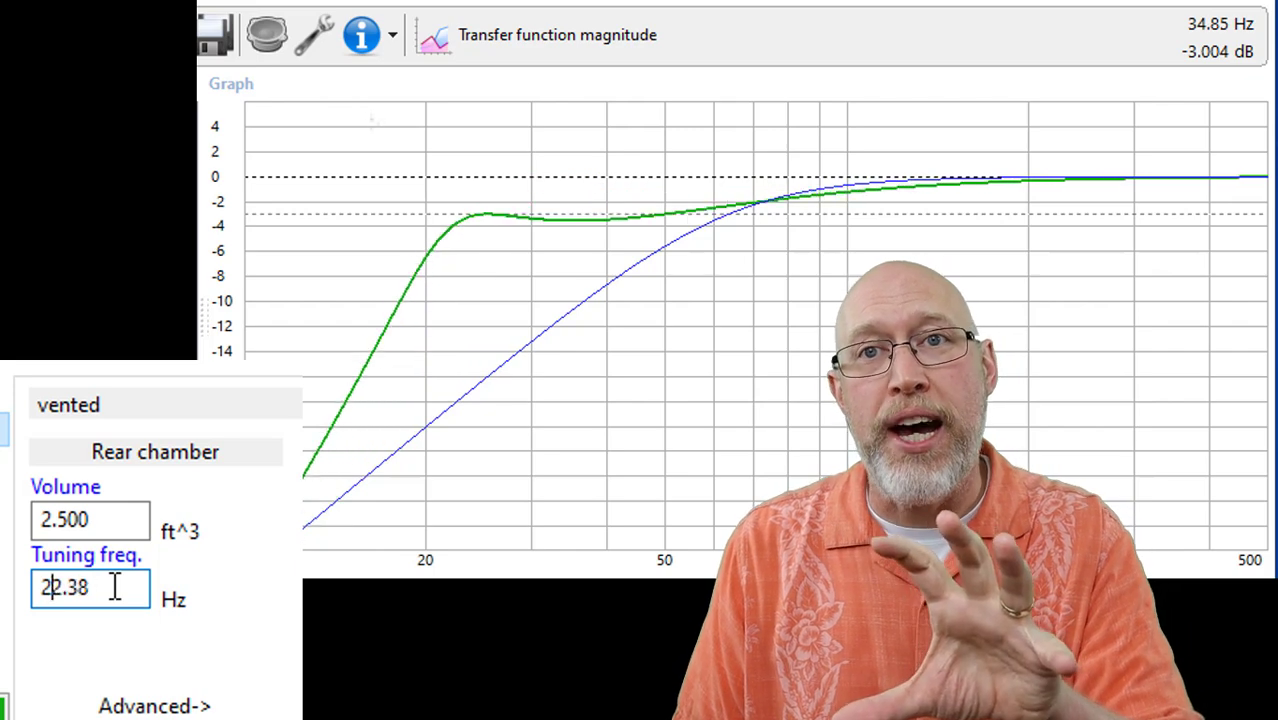
pyautogui.scroll(7, 115, 587)
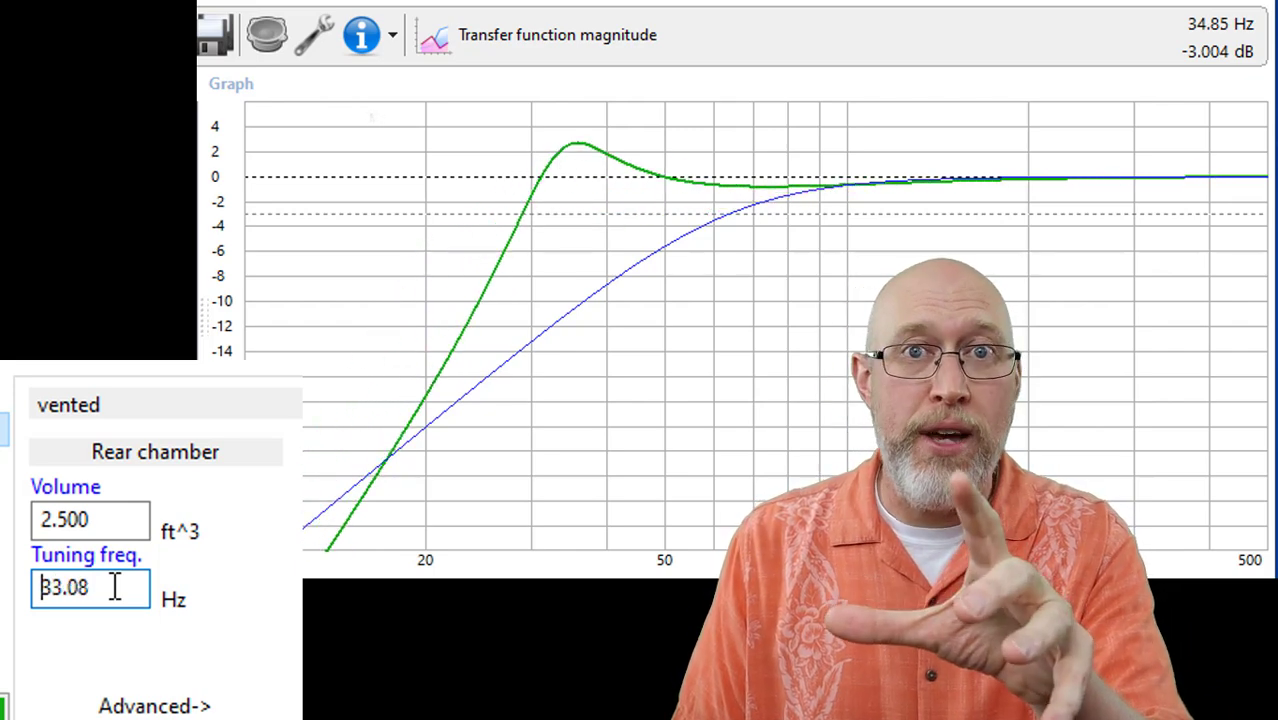
pyautogui.scroll(3, 115, 587)
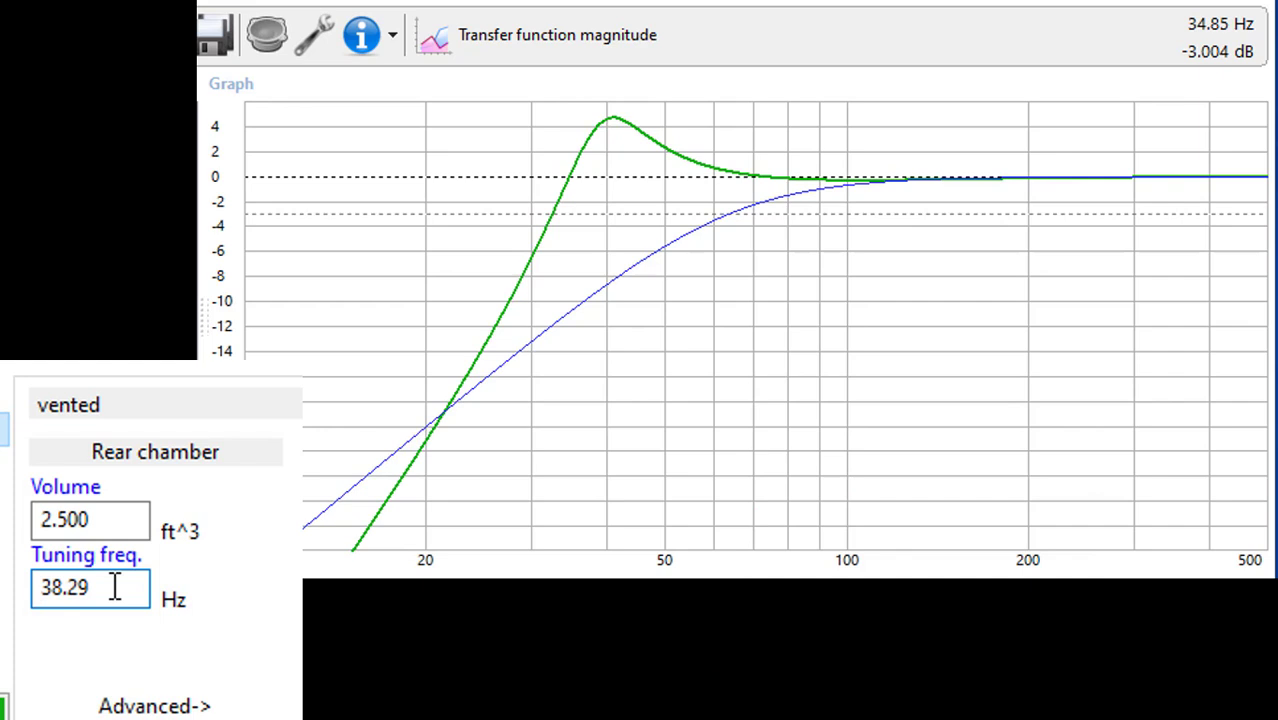
pyautogui.scroll(-1, 115, 587)
pyautogui.scroll(2, 115, 587)
pyautogui.scroll(-3, 115, 587)
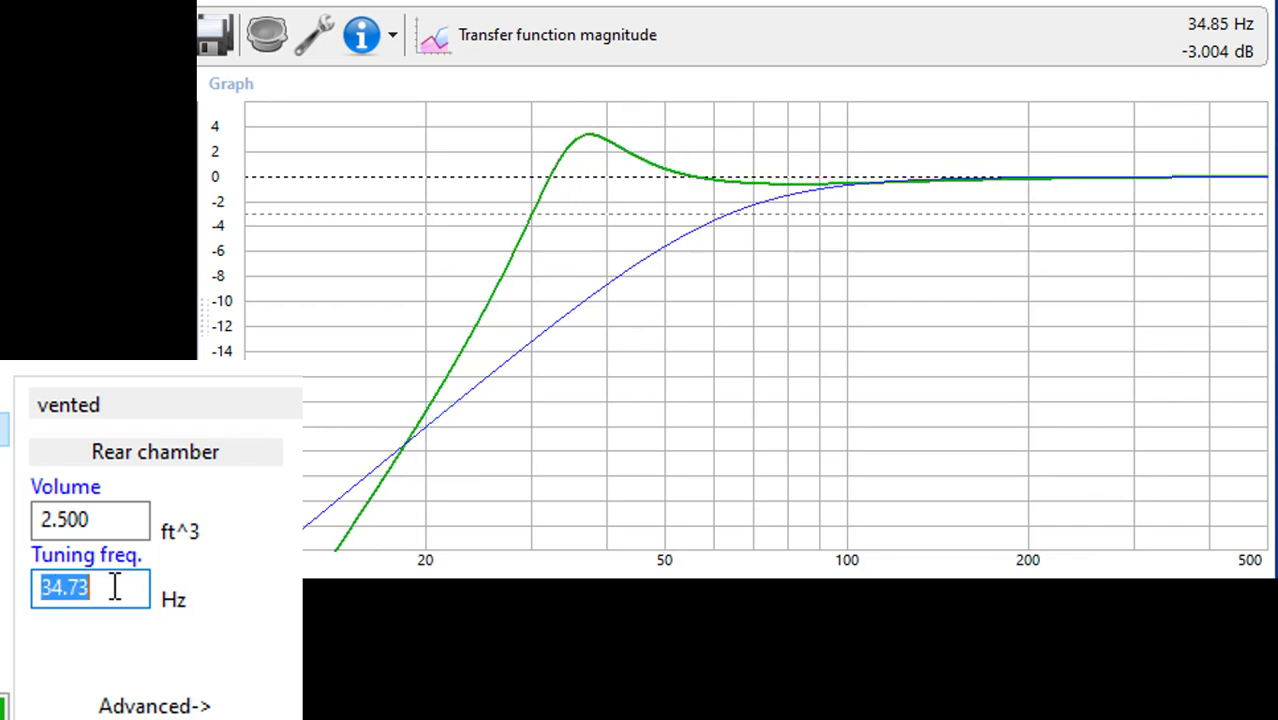
pyautogui.write('32')
pyautogui.click(108, 520)
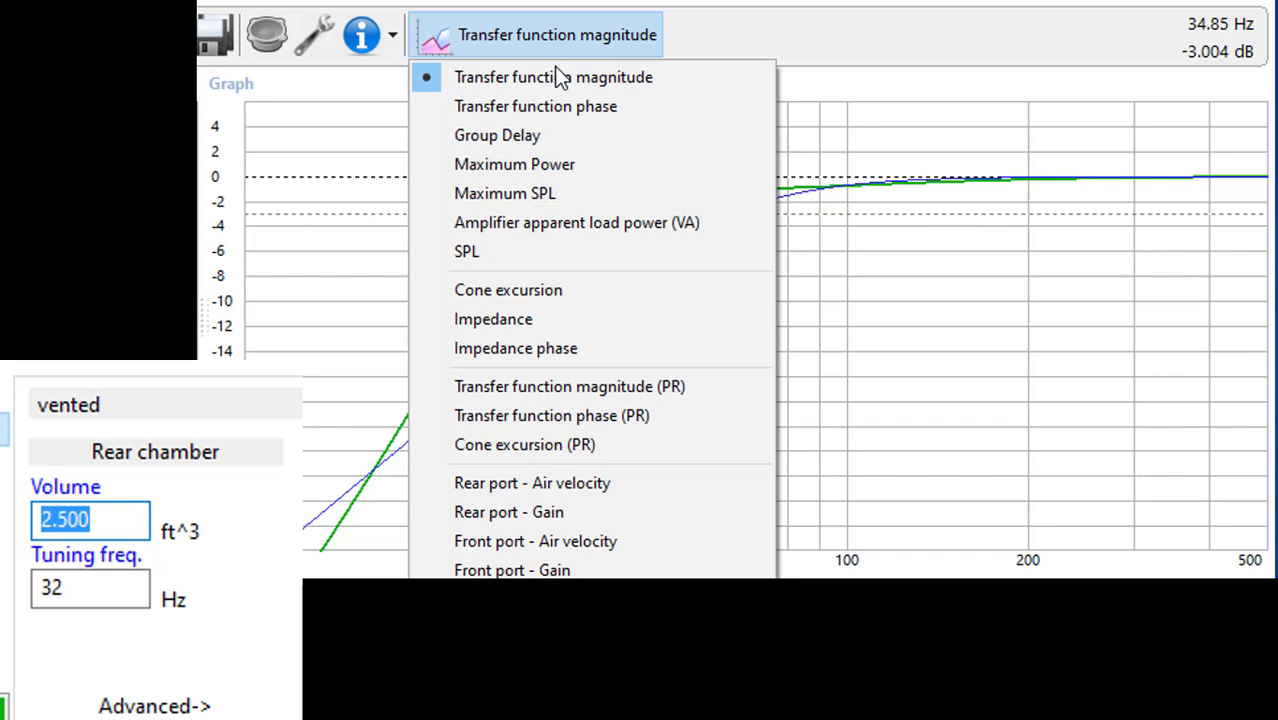
# Plot cone excursion and read its value at about 87 Hz
pyautogui.click(535, 290)
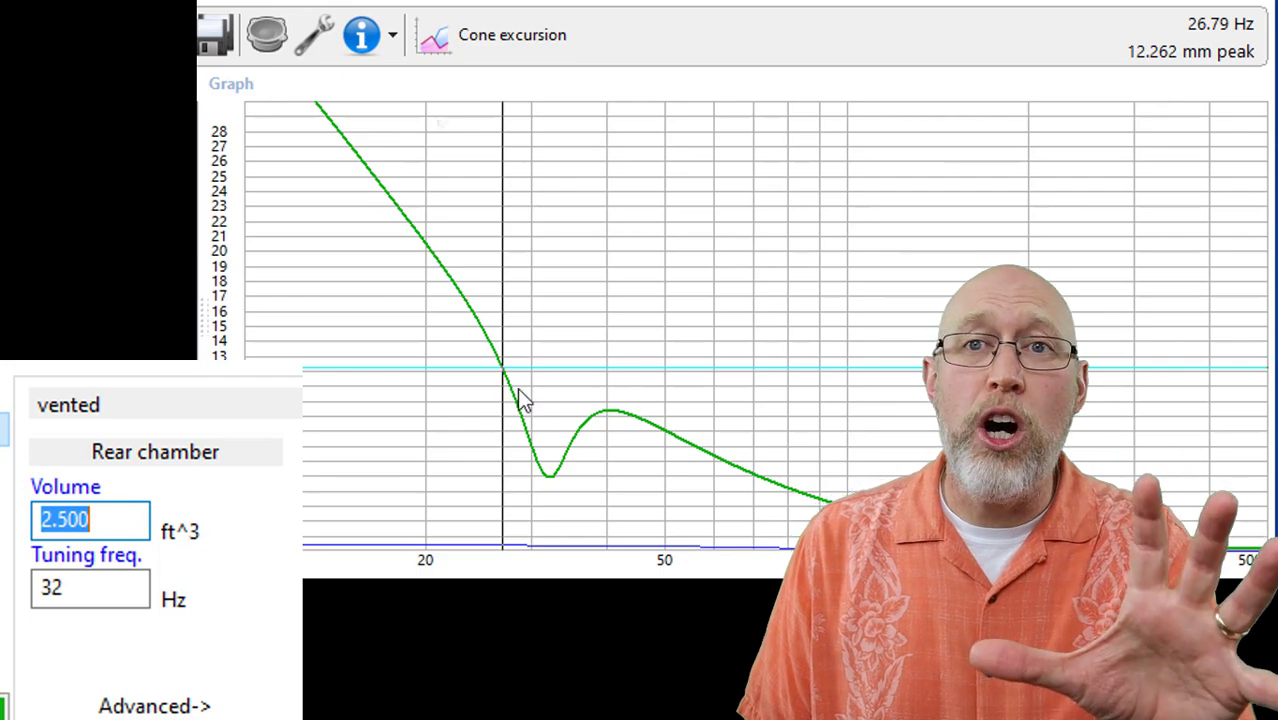
pyautogui.click(810, 215)
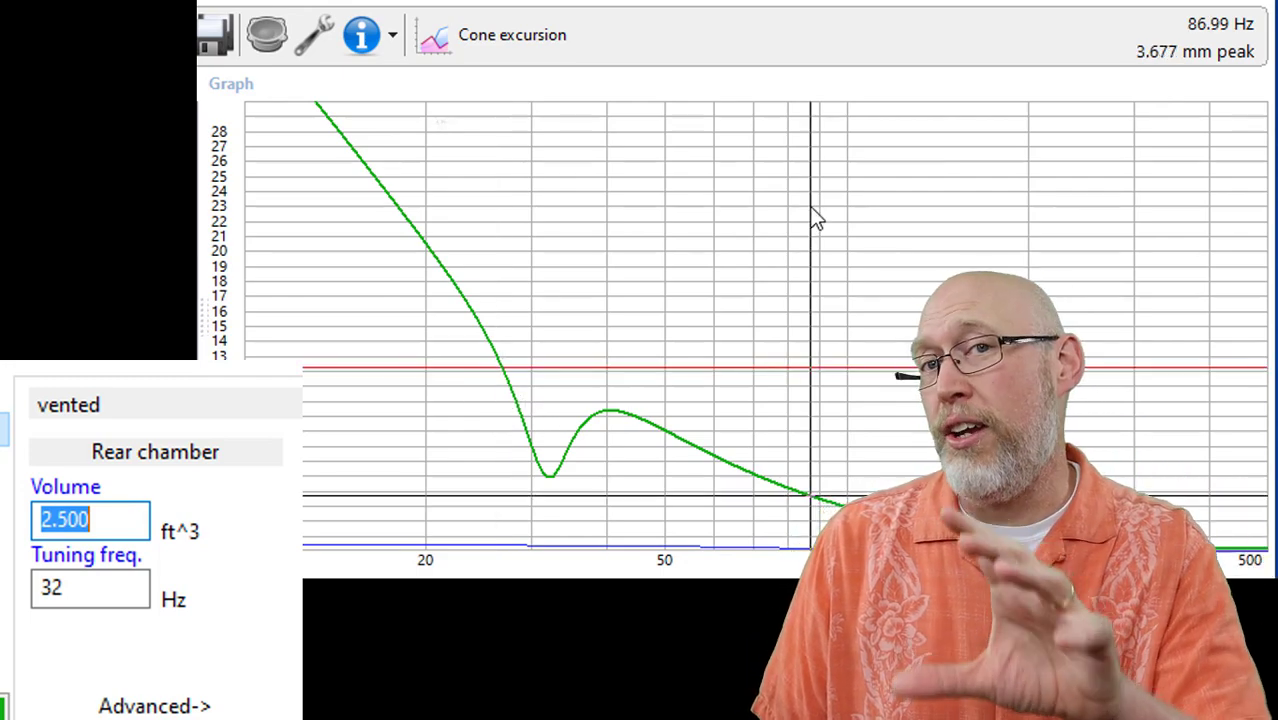
# Read excursion near 27 Hz, then plot port air velocity for a 19.75 in vent, peaking 16.6 m/s
pyautogui.click(503, 378)
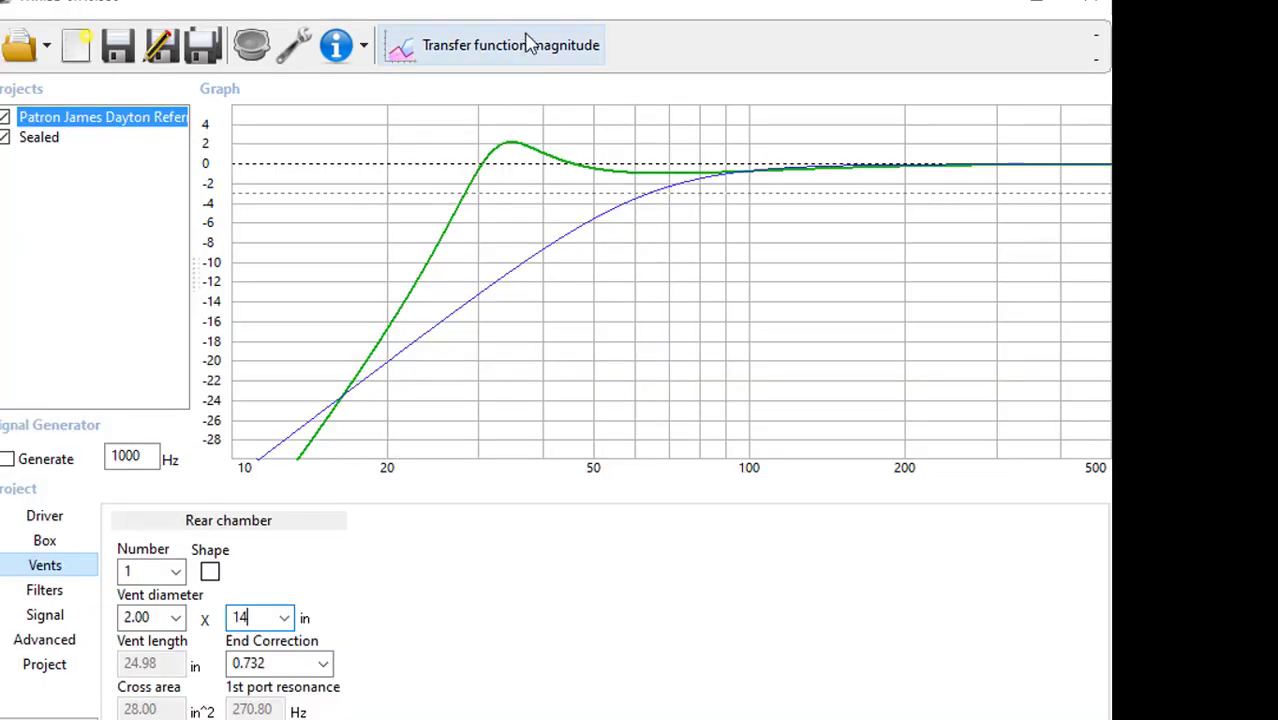
pyautogui.click(530, 45)
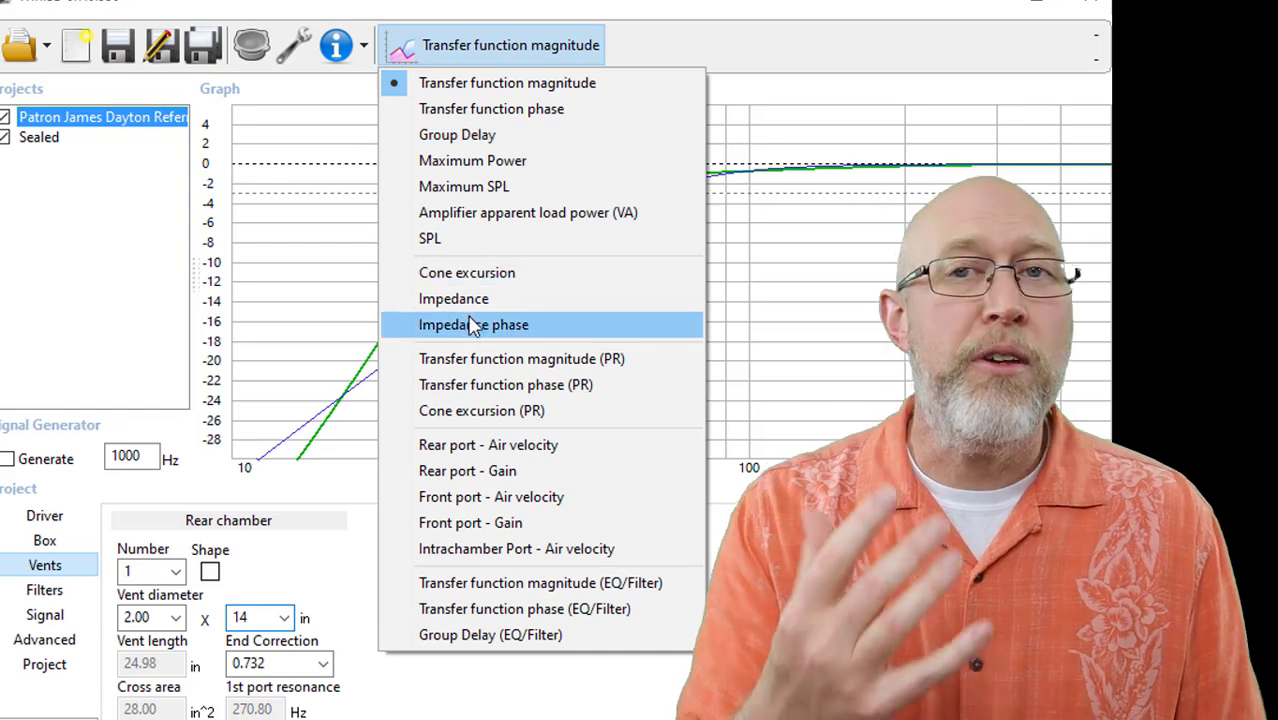
pyautogui.click(495, 445)
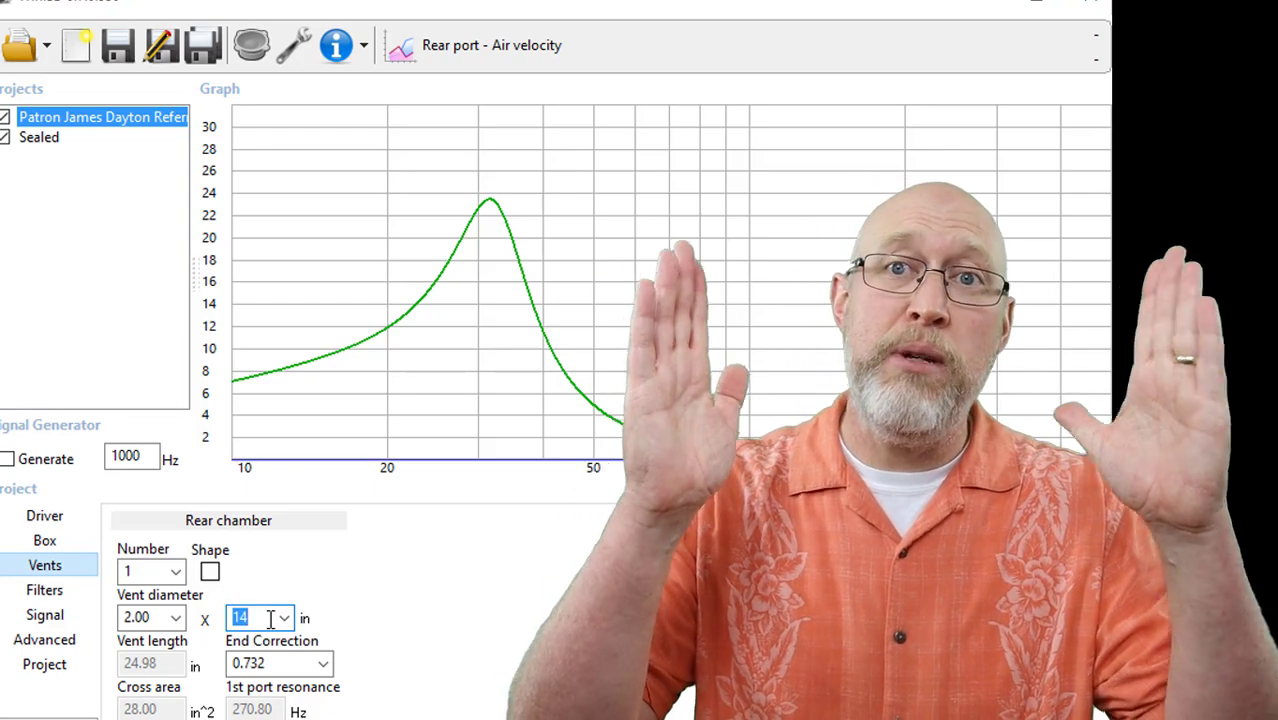
pyautogui.write('19')
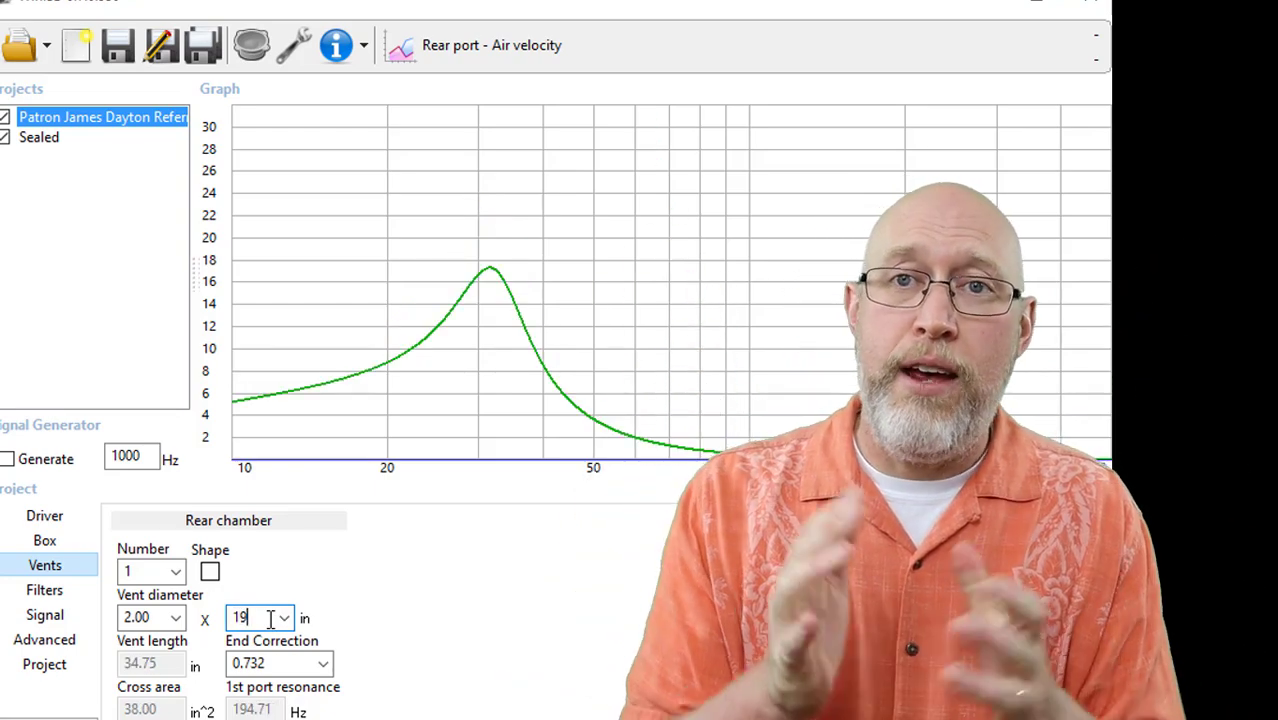
pyautogui.write('.75')
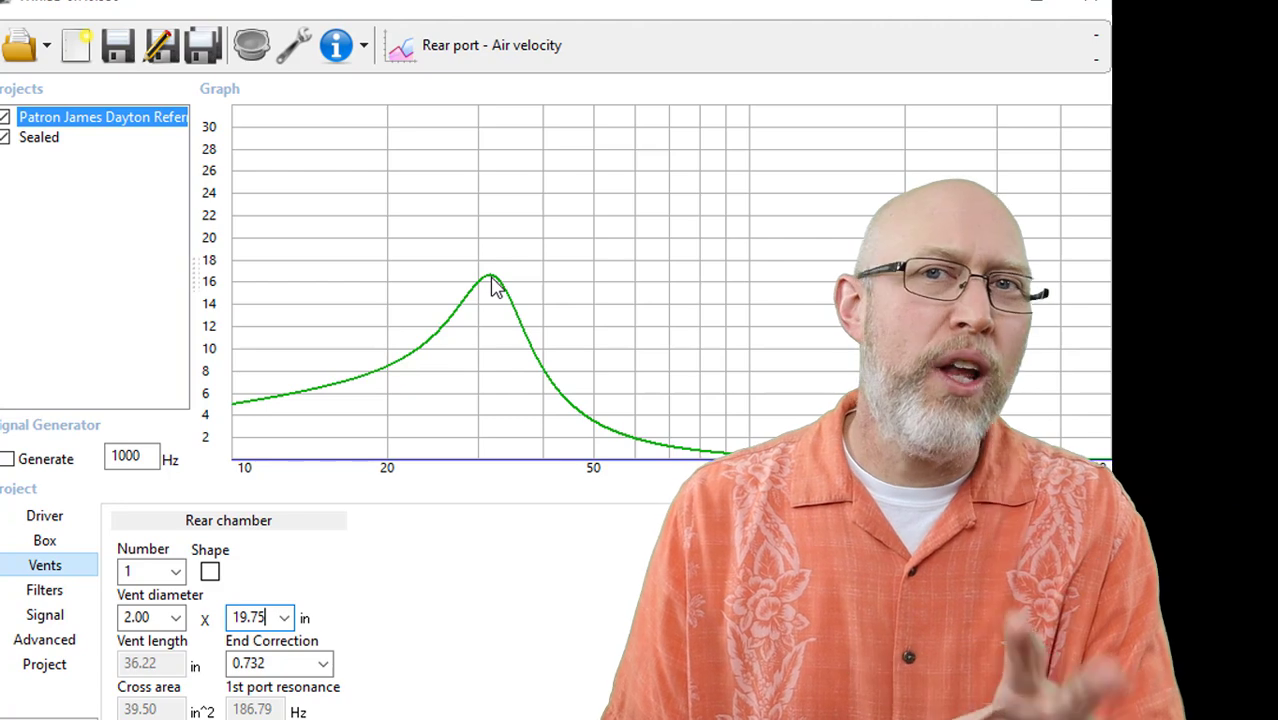
pyautogui.click(493, 285)
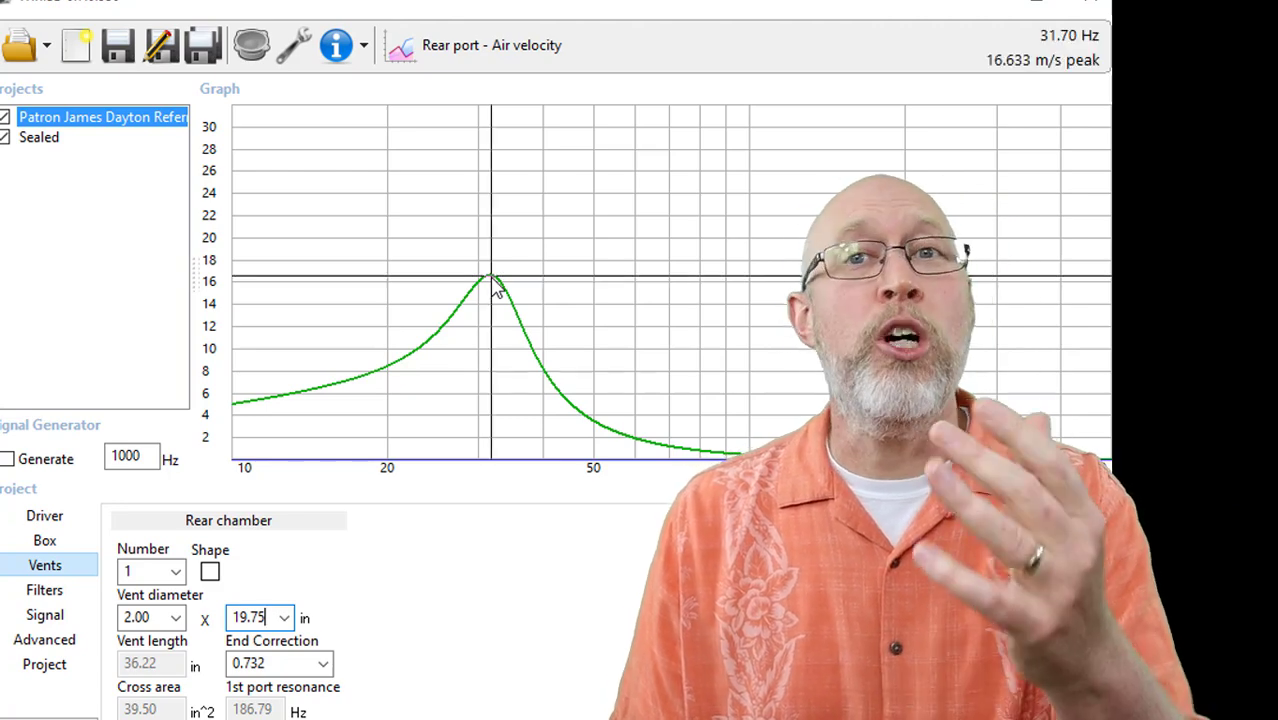